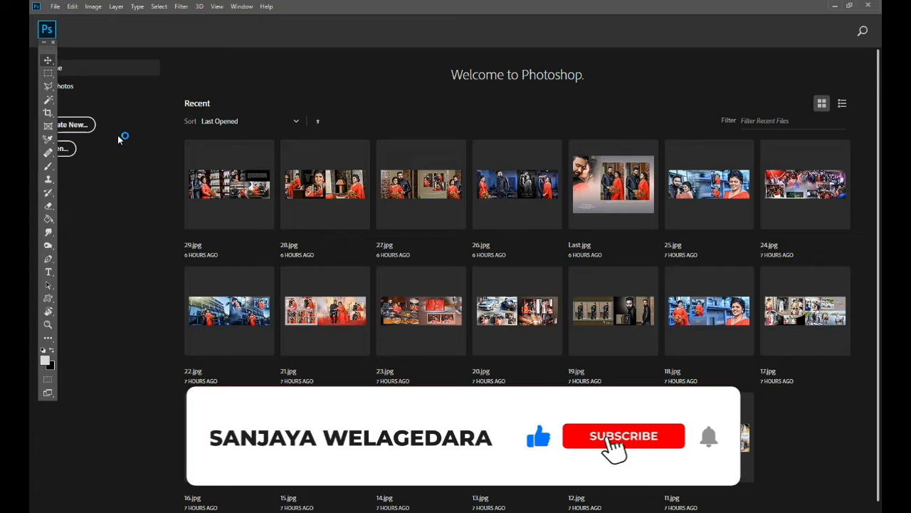
Create a new document 24 inches wide and 8 inches high at 300 pixels/inch in RGB with a white background.
{"action": "key", "text": "ctrl+n"}
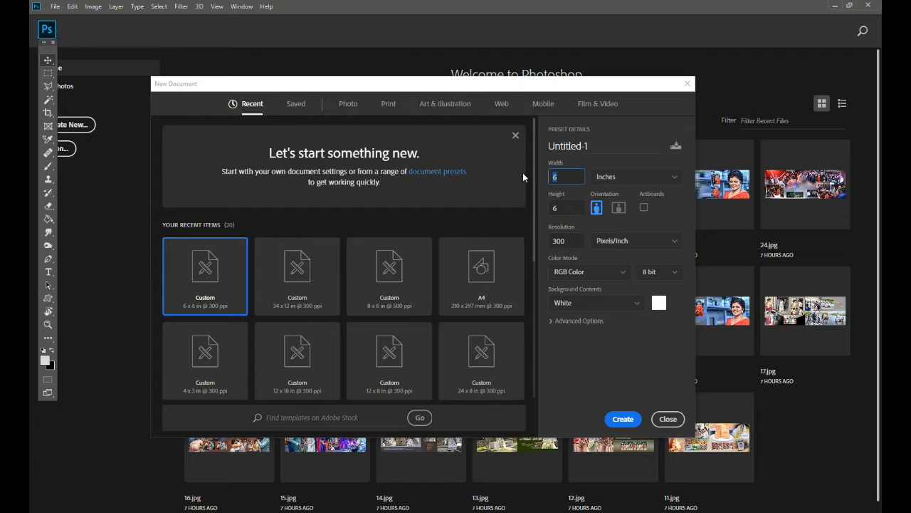
{"action": "type", "text": "12"}
{"action": "key", "text": "Tab"}
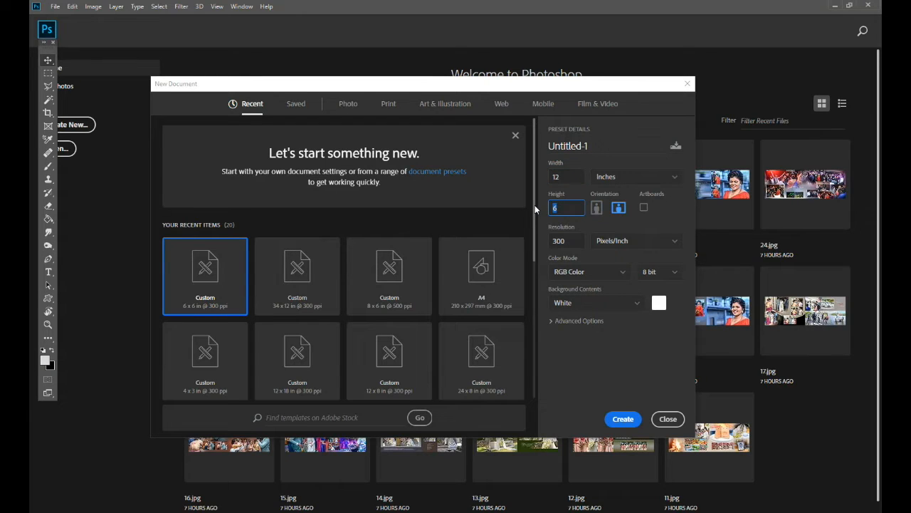
{"action": "key", "text": "shift+Tab"}
{"action": "type", "text": "24"}
{"action": "key", "text": "Tab"}
{"action": "type", "text": "8"}
{"action": "key", "text": "Tab"}
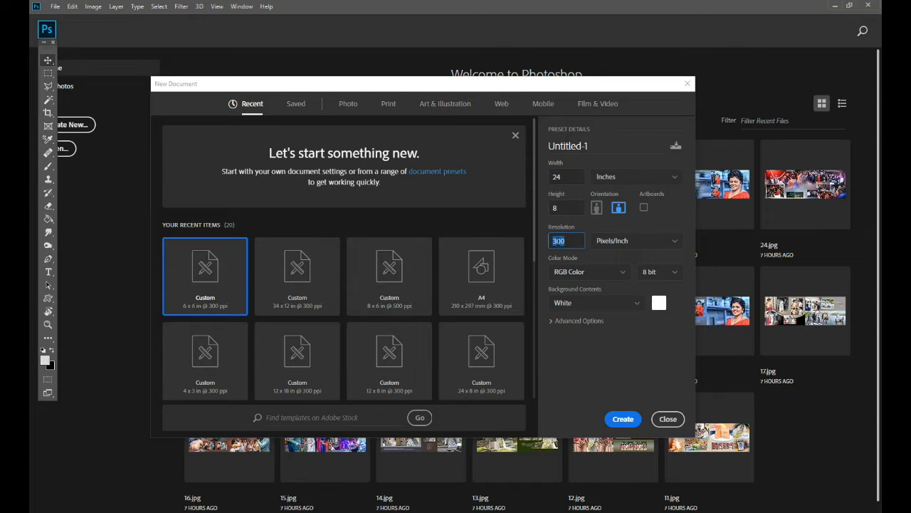
{"action": "left_click", "coordinate": [623, 420]}
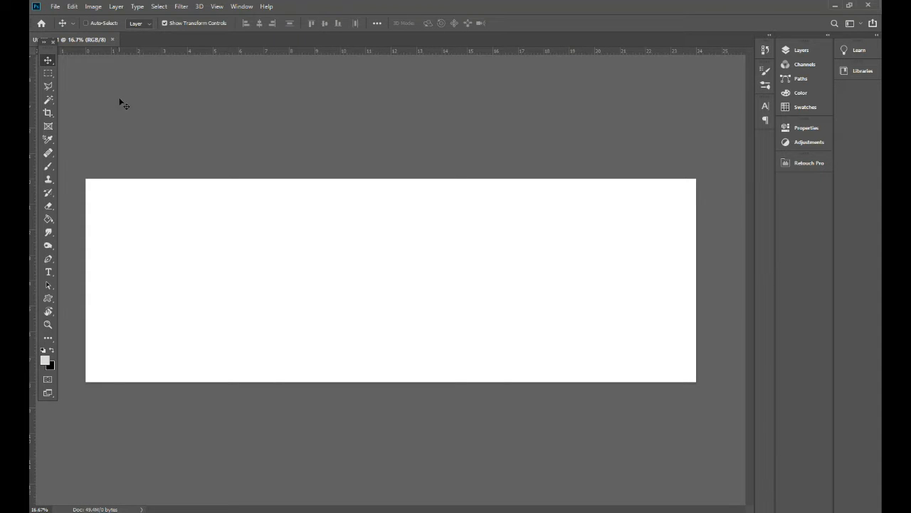
Place a vertical guide at 12 inches and marquee-select a rectangle about 4.2 by 3 inches near the page's upper-left corner.
{"action": "left_click_drag", "start_coordinate": [32, 246], "coordinate": [390, 261]}
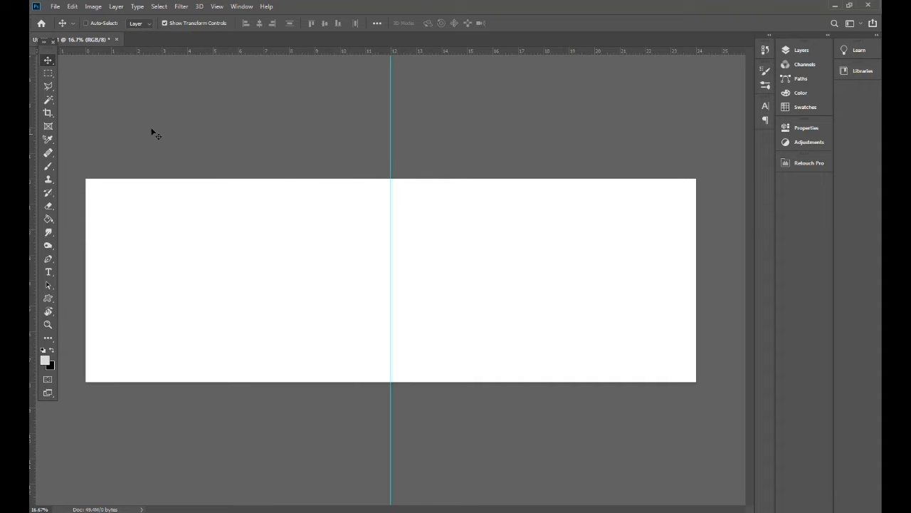
{"action": "left_click", "coordinate": [50, 74]}
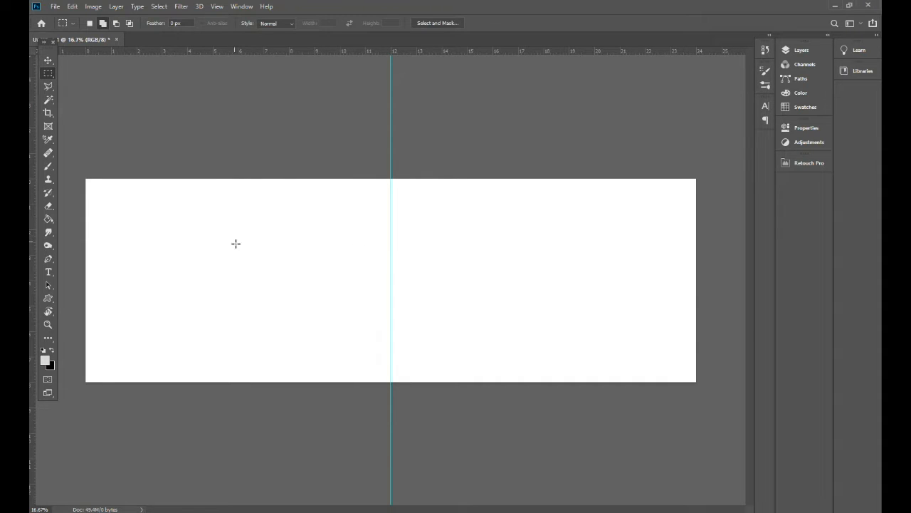
{"action": "key", "text": "f"}
{"action": "left_click_drag", "start_coordinate": [238, 246], "coordinate": [278, 207]}
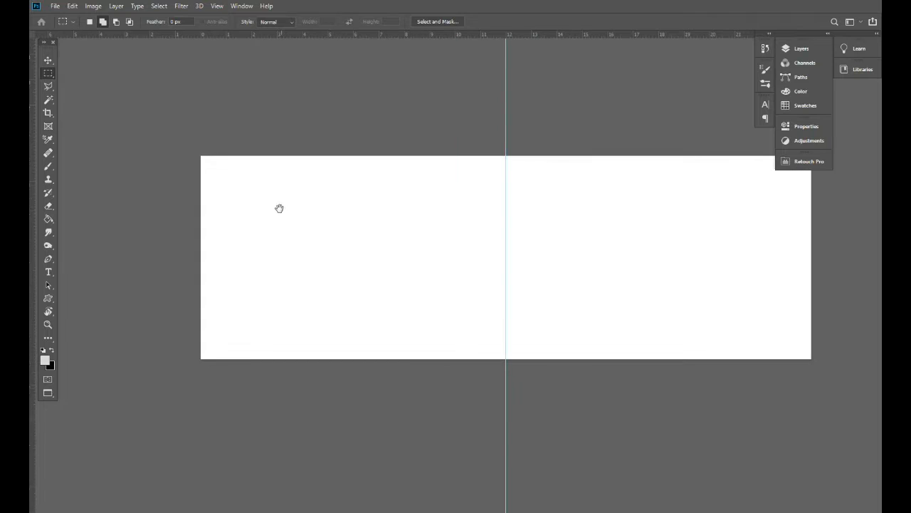
{"action": "left_click_drag", "start_coordinate": [221, 172], "coordinate": [328, 248]}
{"action": "left_click", "coordinate": [326, 250]}
Fill the rectangular selection with black on a new layer and clear the selection.
{"action": "left_click", "coordinate": [250, 6]}
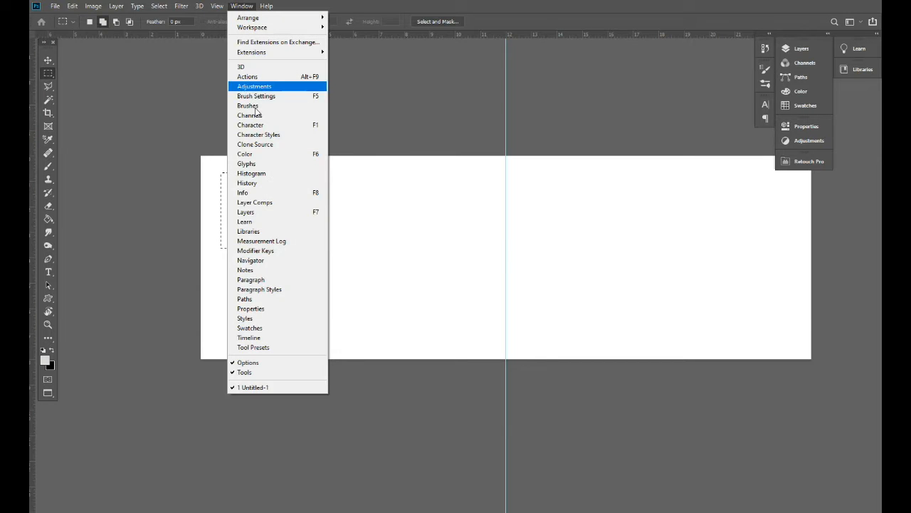
{"action": "left_click", "coordinate": [253, 214]}
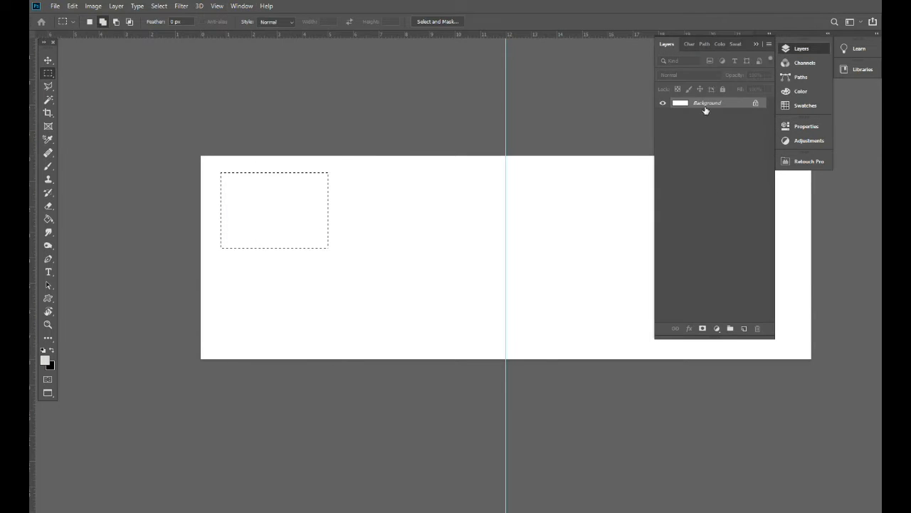
{"action": "left_click", "coordinate": [745, 329]}
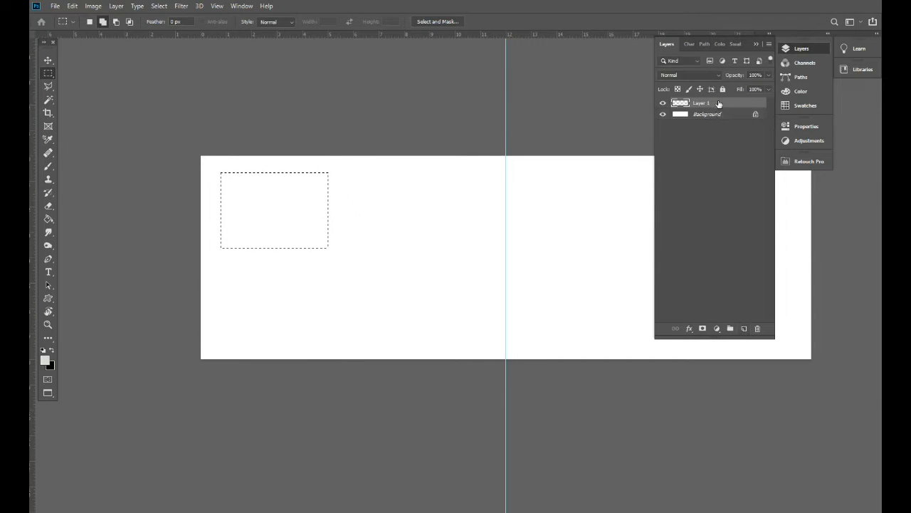
{"action": "left_click", "coordinate": [49, 218]}
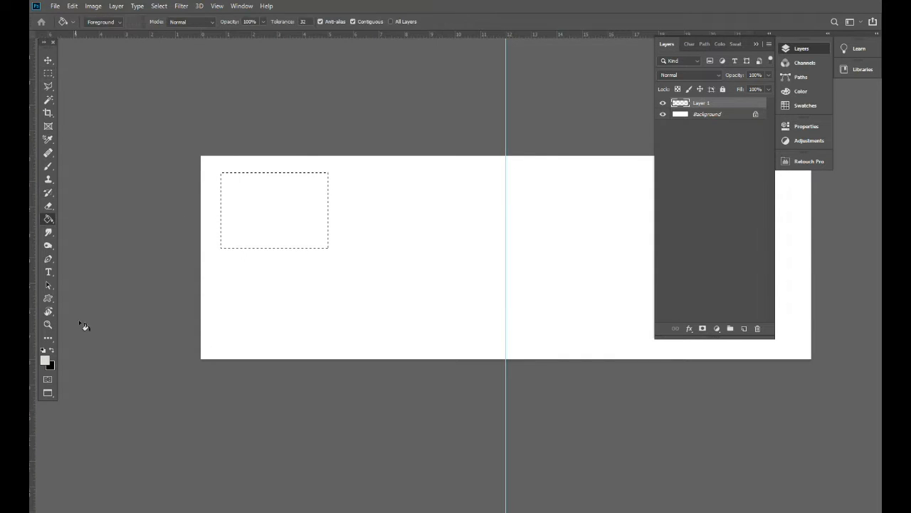
{"action": "left_click", "coordinate": [52, 349]}
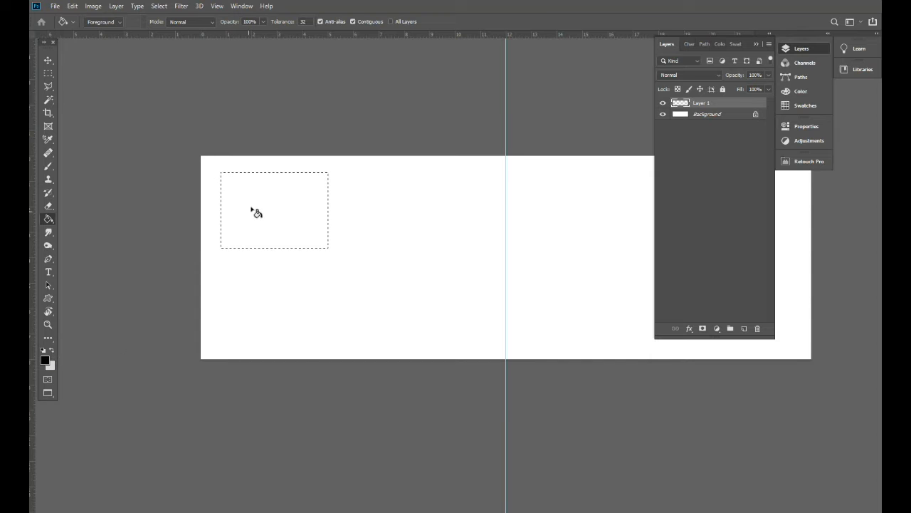
{"action": "left_click", "coordinate": [285, 244]}
{"action": "left_click", "coordinate": [158, 5]}
{"action": "left_click", "coordinate": [171, 28]}
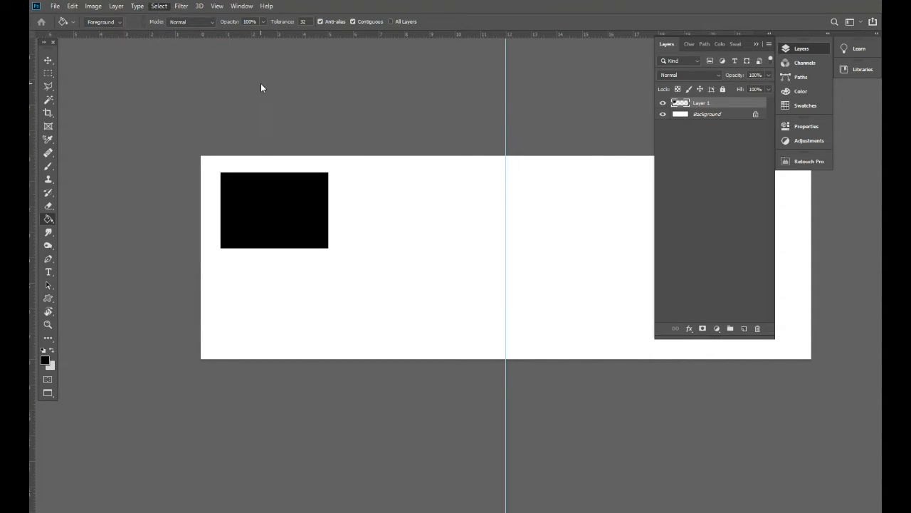
Duplicate the black rectangle into a two-by-two grid on the left page.
{"action": "left_click", "coordinate": [50, 61]}
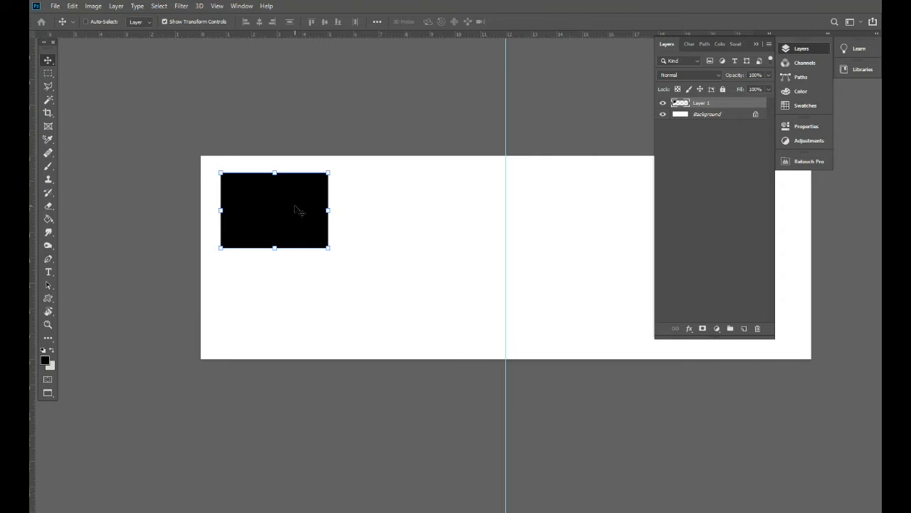
{"action": "left_click_drag", "start_coordinate": [274, 207], "coordinate": [384, 288]}
{"action": "left_click", "coordinate": [283, 212], "text": "ctrl+shift"}
Select the grid's two right-hand rectangles and nudge them left so the vertical gap matches the horizontal one.
{"action": "right_click", "coordinate": [367, 205]}
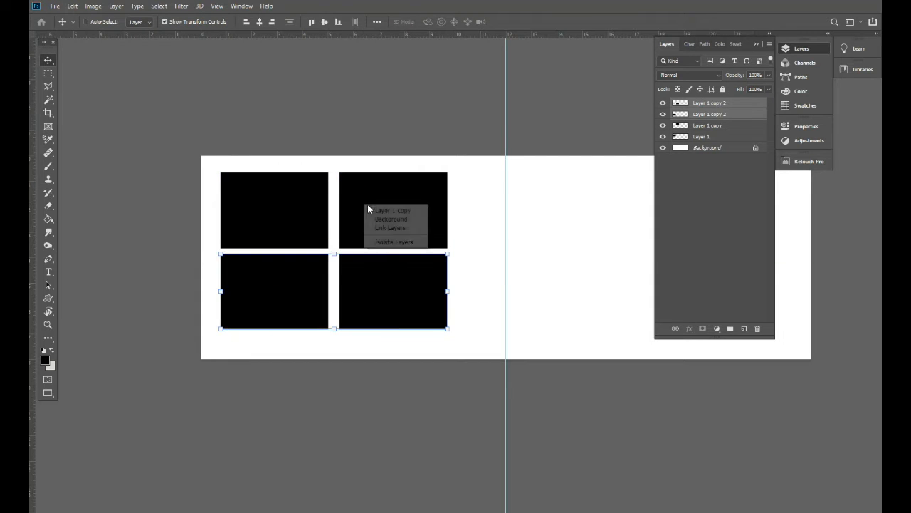
{"action": "left_click", "coordinate": [377, 210]}
{"action": "key", "text": "ctrl"}
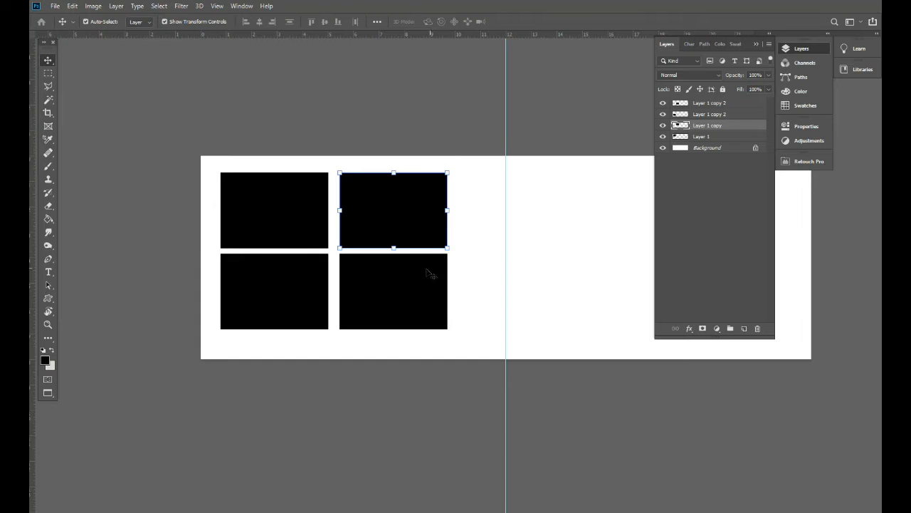
{"action": "right_click", "coordinate": [403, 276]}
{"action": "left_click", "coordinate": [419, 280], "text": "shift"}
{"action": "left_click_drag", "start_coordinate": [406, 230], "coordinate": [400, 232]}
{"action": "key", "text": "ctrl+z"}
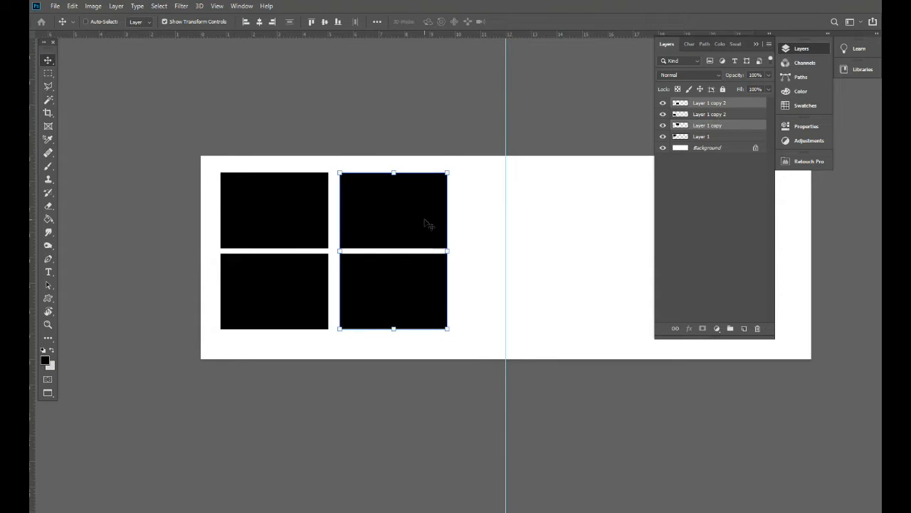
{"action": "key", "text": "Left"}
{"action": "key", "text": "Left"}
{"action": "key", "text": "Left"}
{"action": "key", "text": "Left"}
{"action": "key", "text": "Left"}
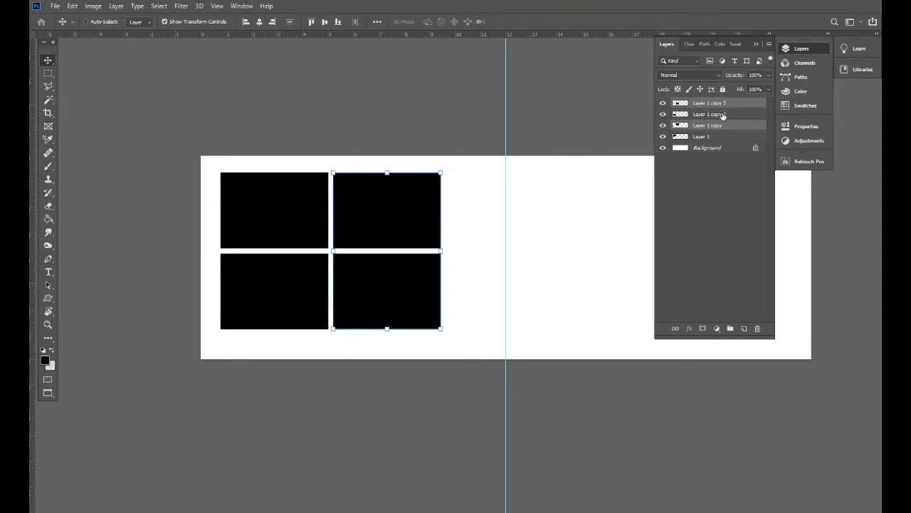
Scale all four rectangles together to about 120% width and 105.5% height and nudge them slightly down on the left page.
{"action": "left_click", "coordinate": [727, 137], "text": "shift"}
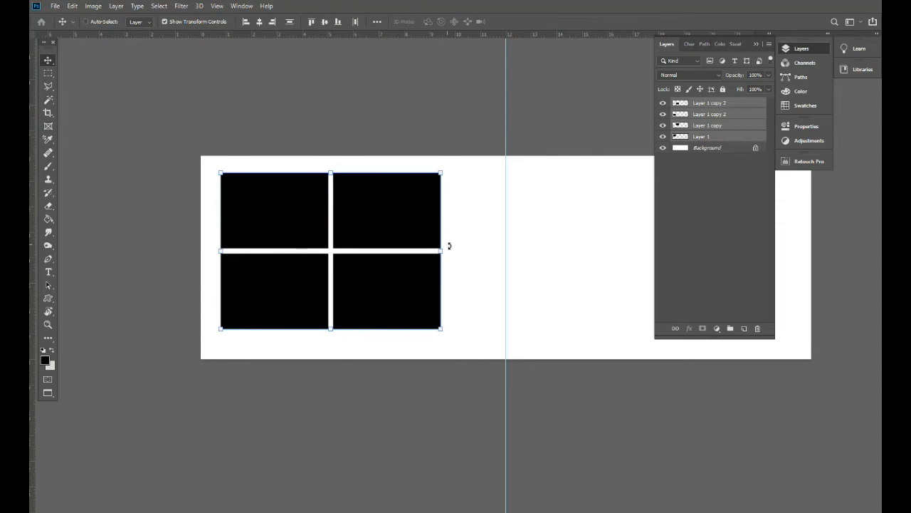
{"action": "left_click_drag", "start_coordinate": [443, 252], "coordinate": [470, 251]}
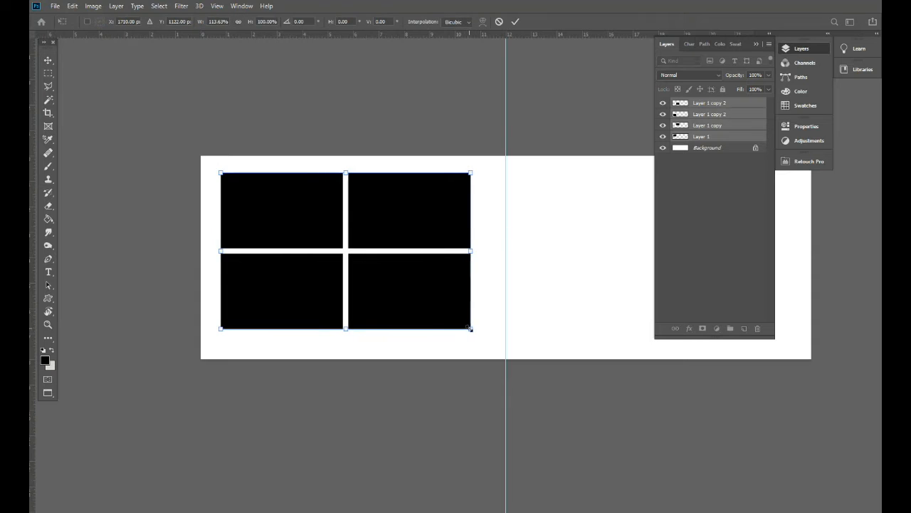
{"action": "left_click_drag", "start_coordinate": [471, 329], "coordinate": [484, 337]}
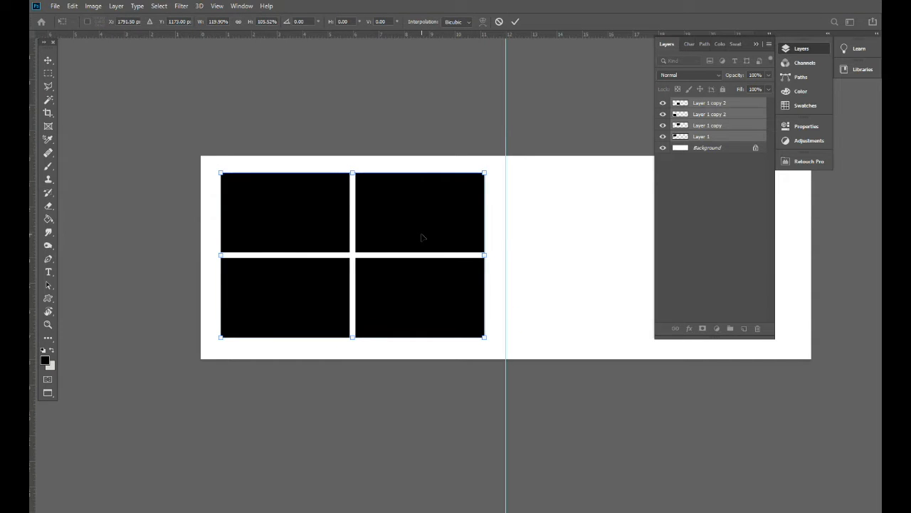
{"action": "key", "text": "Down"}
{"action": "key", "text": "Down"}
{"action": "key", "text": "Down"}
{"action": "key", "text": "Down"}
{"action": "key", "text": "Down"}
{"action": "key", "text": "Down"}
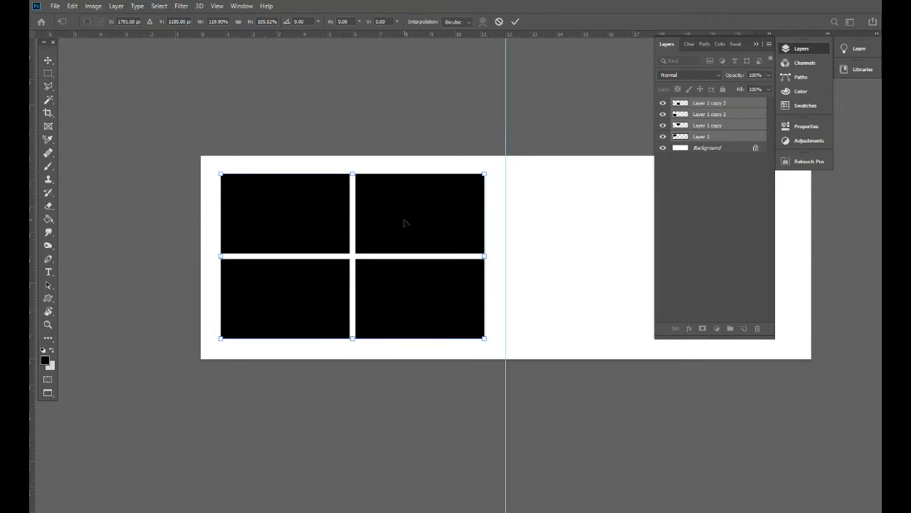
{"action": "key", "text": "Return"}
Duplicate the four-rectangle grid onto the right page, at the same height as the original.
{"action": "scroll", "coordinate": [488, 193], "scroll_direction": "right", "scroll_amount": 3}
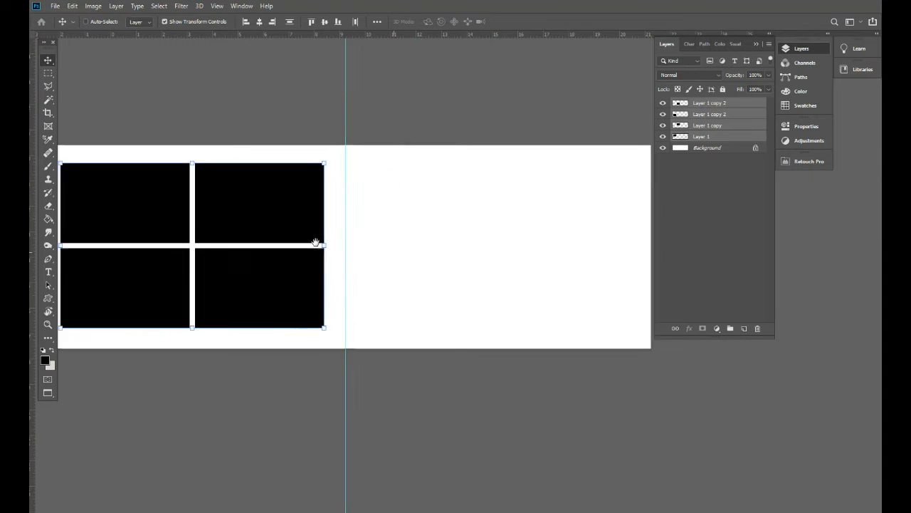
{"action": "scroll", "coordinate": [328, 271], "scroll_direction": "right", "scroll_amount": 3}
{"action": "left_click_drag", "start_coordinate": [231, 225], "coordinate": [527, 240]}
{"action": "left_click_drag", "start_coordinate": [354, 209], "coordinate": [423, 232]}
{"action": "key", "text": "ctrl+minus"}
{"action": "key", "text": "ctrl+plus"}
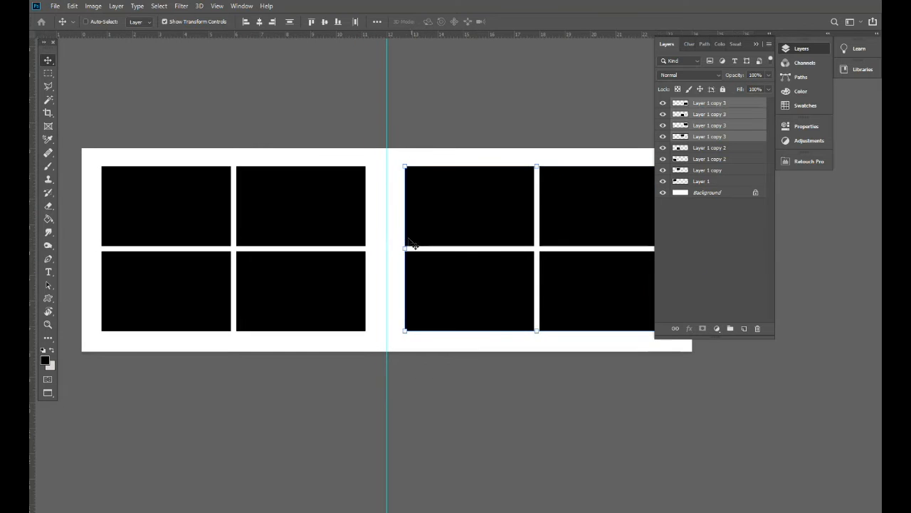
Open the eight wedding photos from the el folder in Photoshop, tile all document windows and collapse the layer list.
{"action": "key", "text": "alt+Tab"}
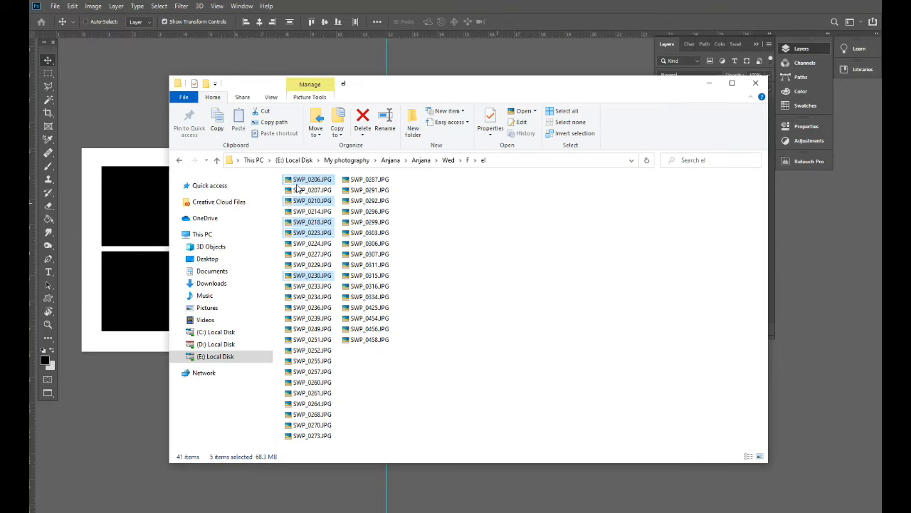
{"action": "left_click_drag", "start_coordinate": [299, 183], "coordinate": [410, 16]}
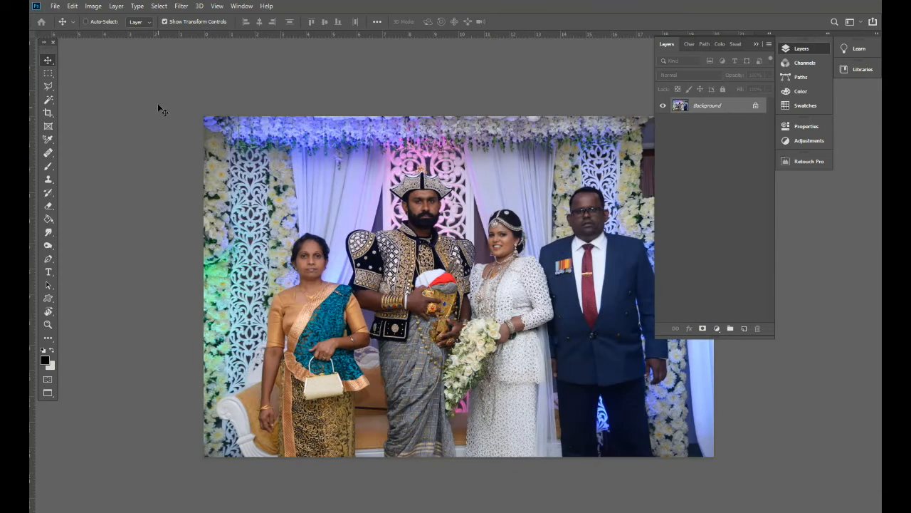
{"action": "left_click", "coordinate": [241, 6]}
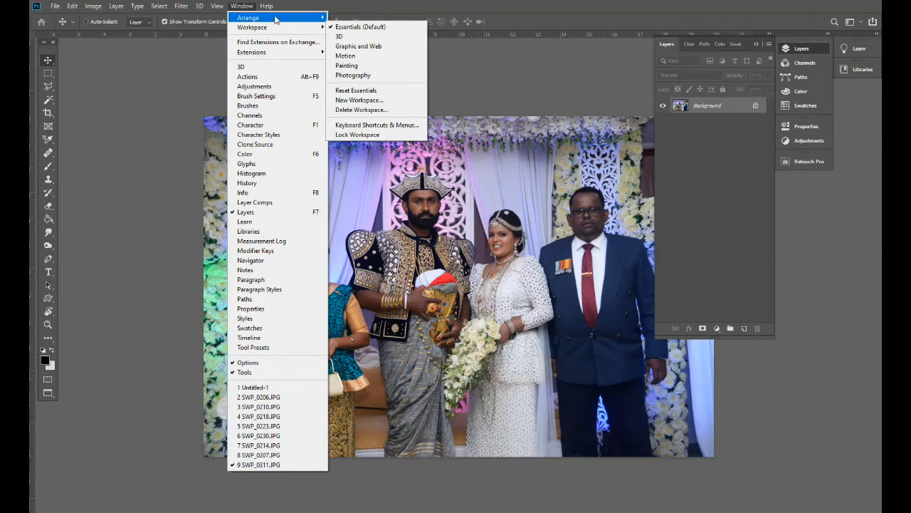
{"action": "mouse_move", "coordinate": [277, 20]}
{"action": "left_click", "coordinate": [363, 129]}
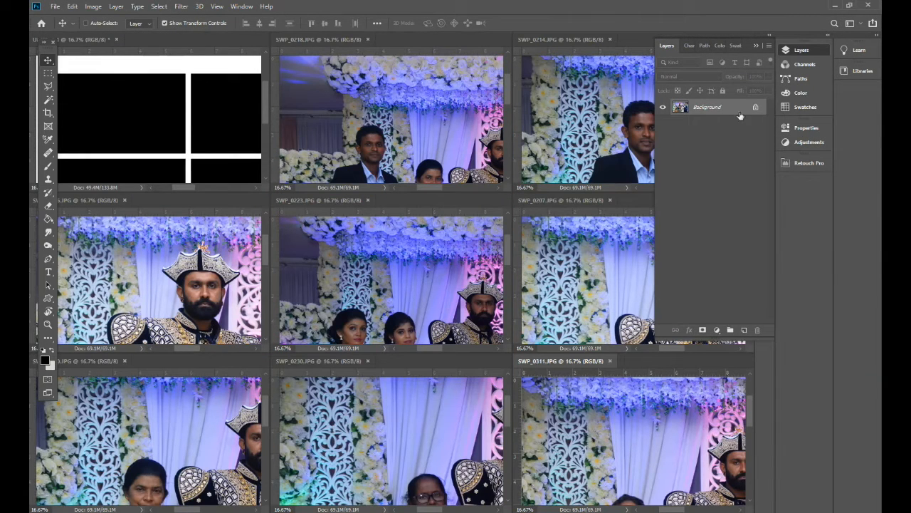
{"action": "left_click", "coordinate": [756, 46]}
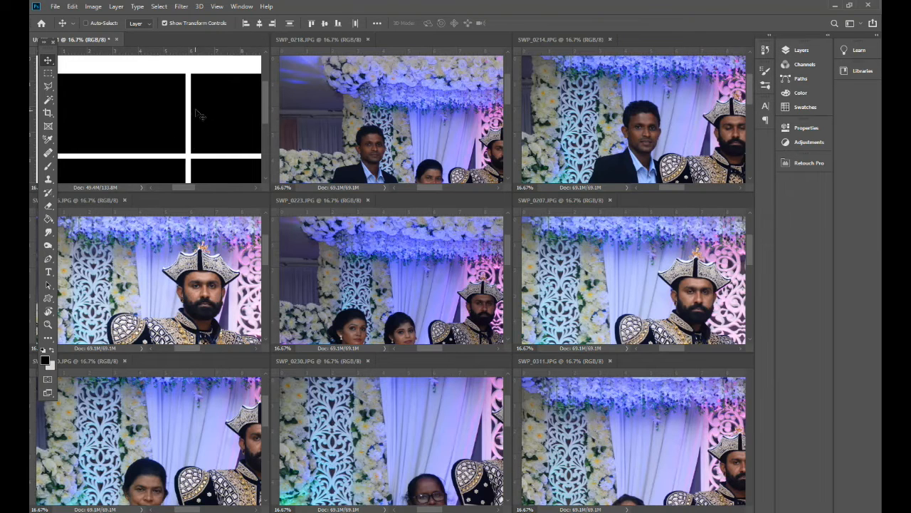
Show SWP_0206.JPG in full-screen mode and select the entire image.
{"action": "left_click", "coordinate": [119, 245]}
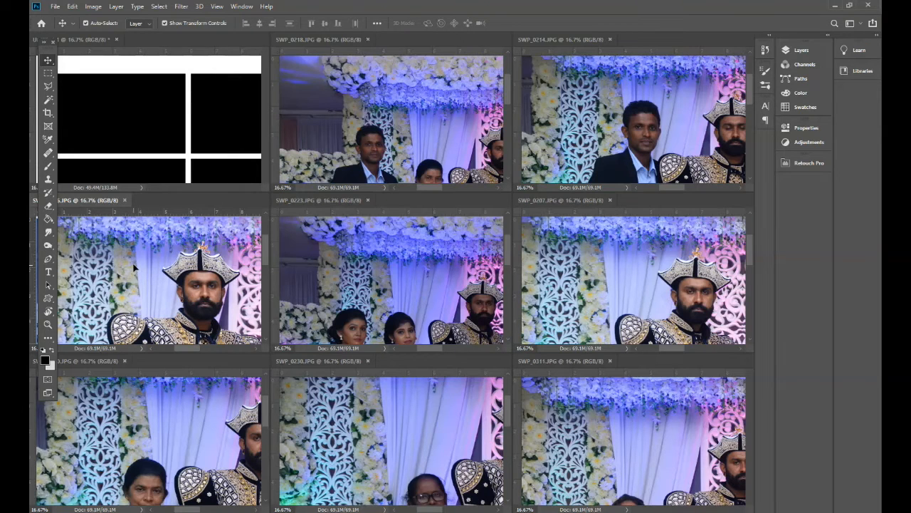
{"action": "key", "text": "f"}
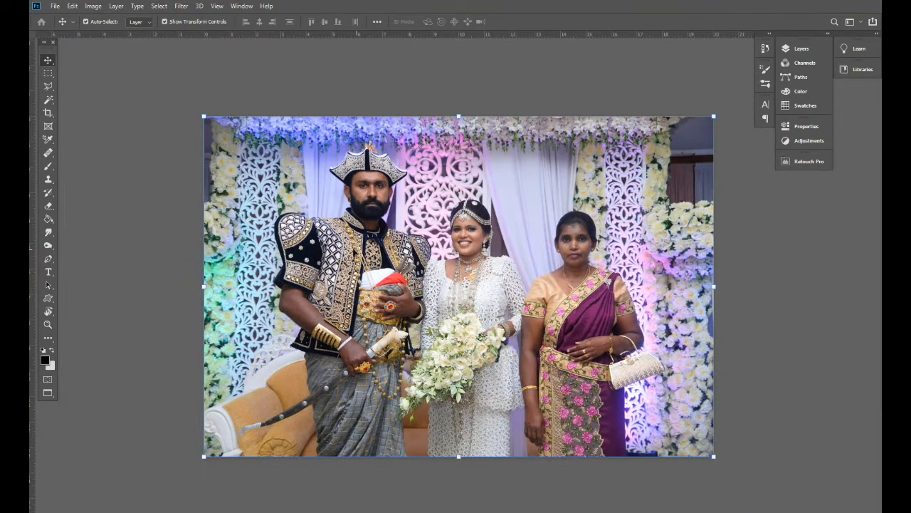
{"action": "left_click", "coordinate": [158, 6]}
{"action": "left_click", "coordinate": [164, 24]}
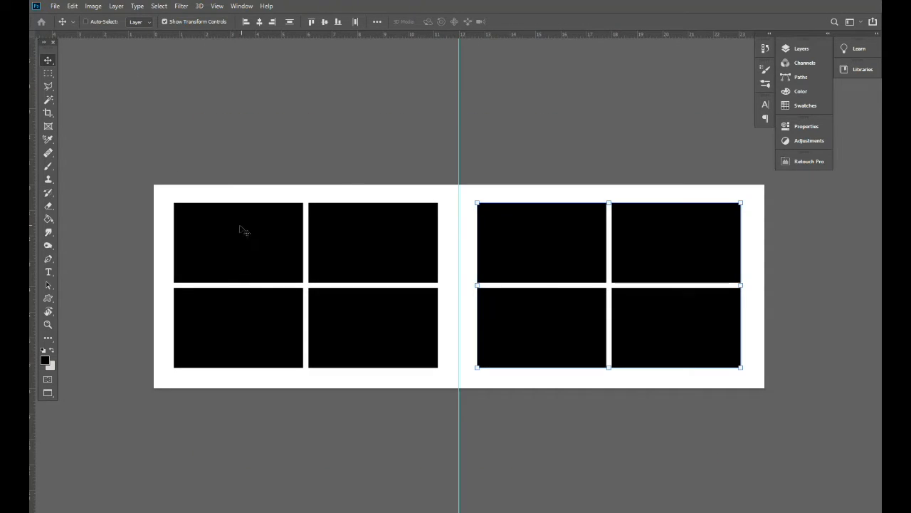
Load the upper-left frame of the left page as a new selection and paste the copied wedding photo into it.
{"action": "right_click", "coordinate": [237, 229]}
{"action": "left_click", "coordinate": [246, 228]}
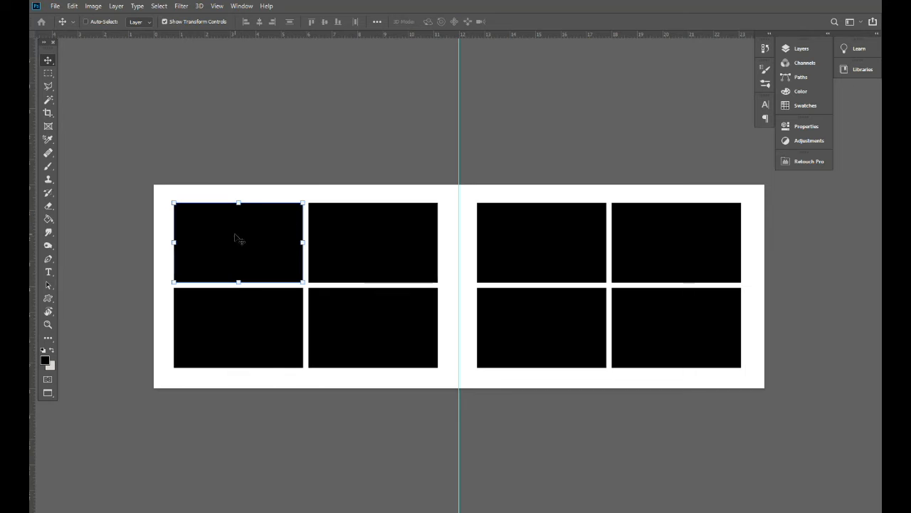
{"action": "left_click", "coordinate": [161, 6]}
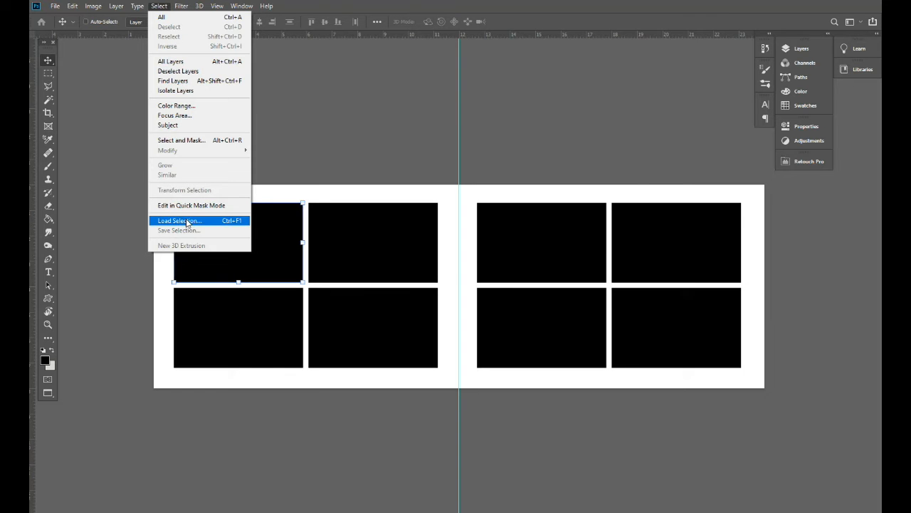
{"action": "left_click", "coordinate": [189, 221]}
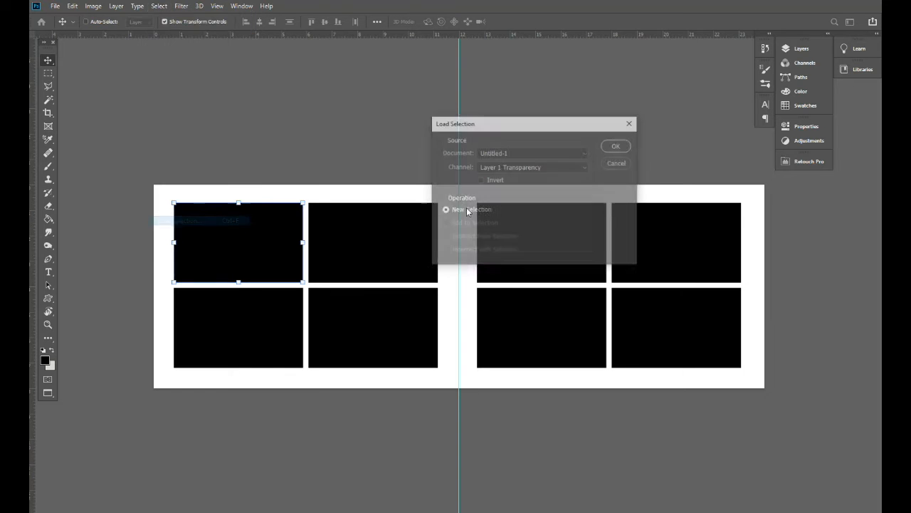
{"action": "left_click", "coordinate": [615, 146]}
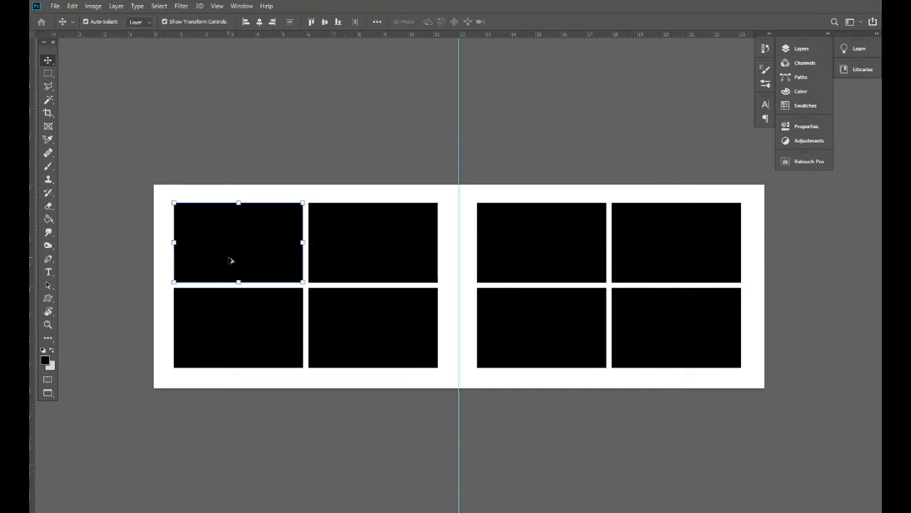
{"action": "key", "text": "ctrl+alt+shift+v"}
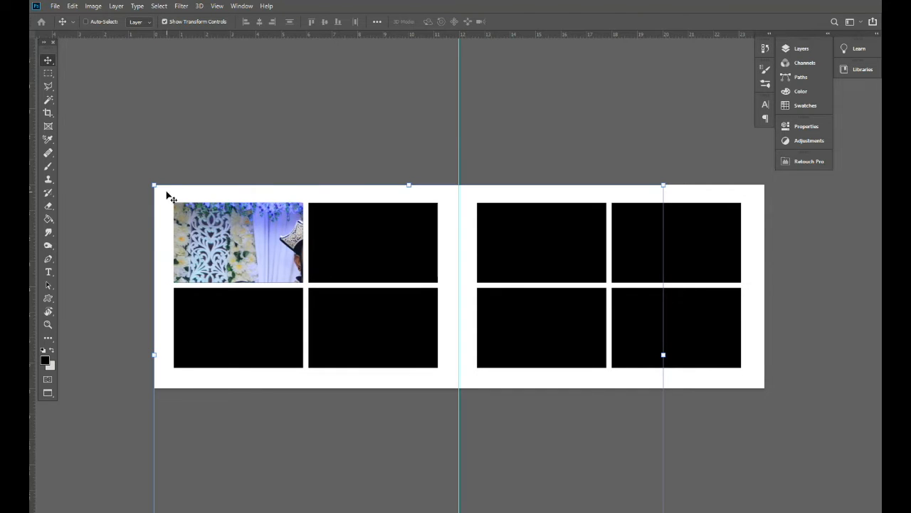
Scale down and position the pasted photo so the three people fill the upper-left frame of the left page.
{"action": "left_click_drag", "start_coordinate": [155, 185], "coordinate": [296, 280]}
{"action": "left_click_drag", "start_coordinate": [402, 343], "coordinate": [243, 230]}
{"action": "left_click_drag", "start_coordinate": [363, 167], "coordinate": [307, 200]}
{"action": "key", "text": "Return"}
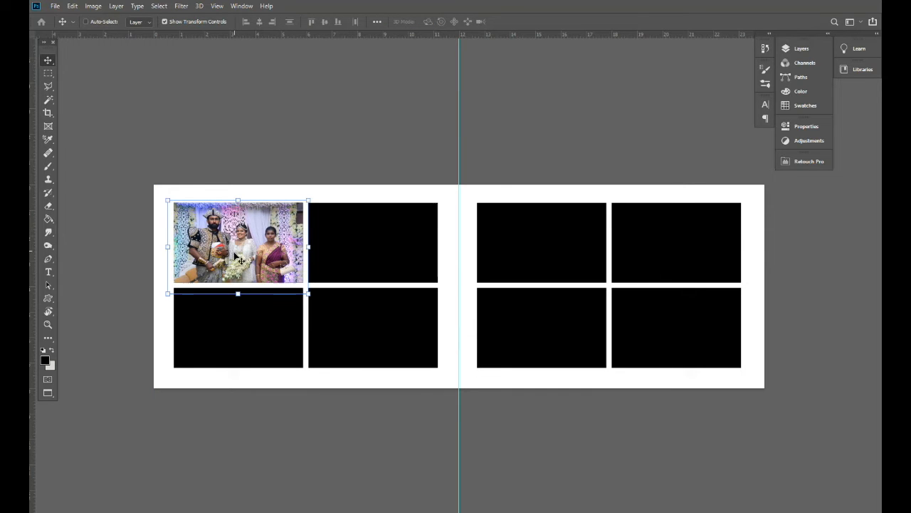
Show the layer list and merge the masked photo Layer 2 with its black frame Layer 1.
{"action": "left_click", "coordinate": [241, 6]}
{"action": "left_click", "coordinate": [256, 217]}
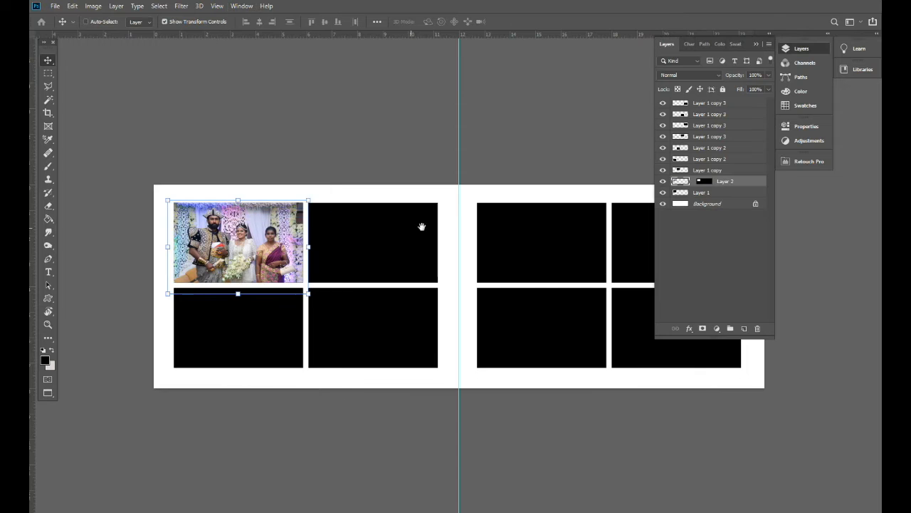
{"action": "left_click_drag", "start_coordinate": [428, 220], "coordinate": [373, 210]}
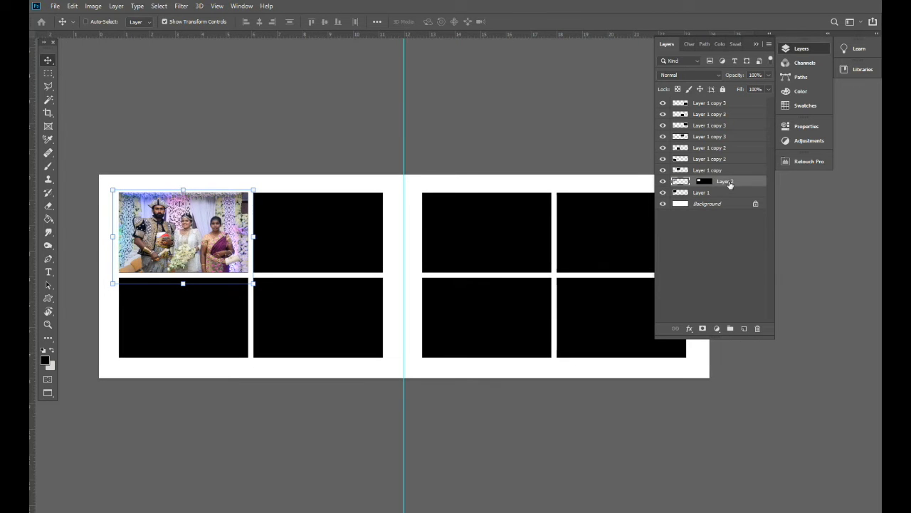
{"action": "left_click", "coordinate": [742, 193], "text": "shift"}
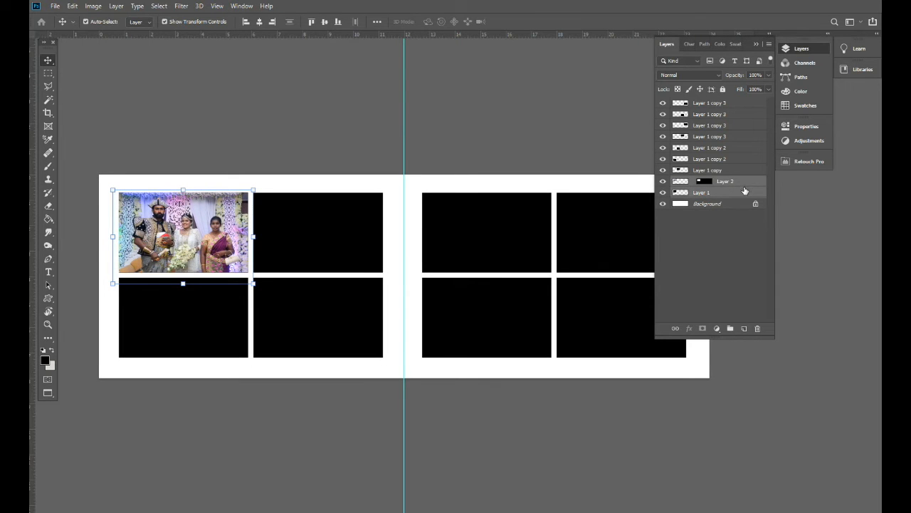
{"action": "right_click", "coordinate": [746, 190]}
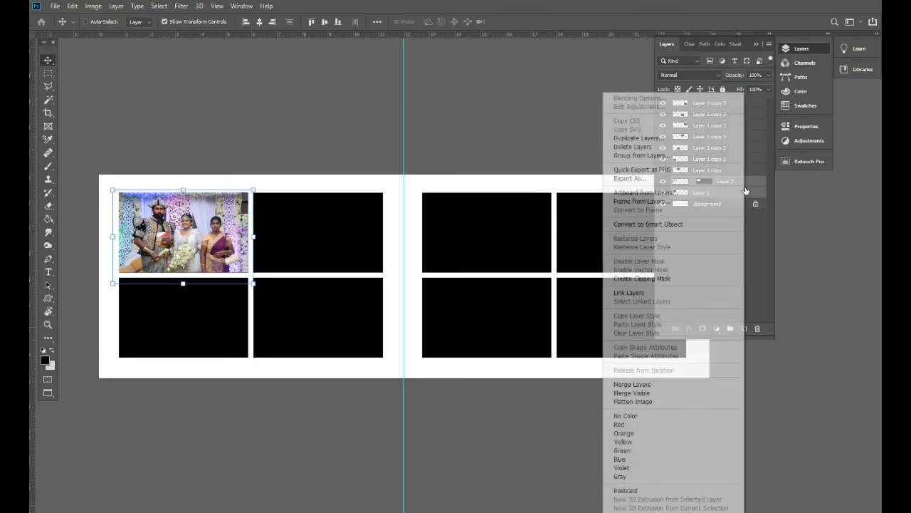
{"action": "left_click", "coordinate": [649, 388]}
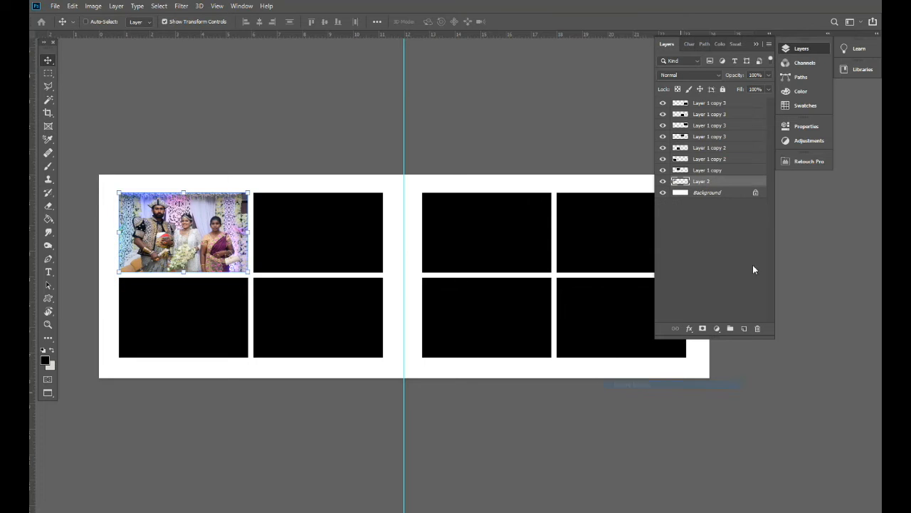
{"action": "left_click_drag", "start_coordinate": [301, 223], "coordinate": [312, 225]}
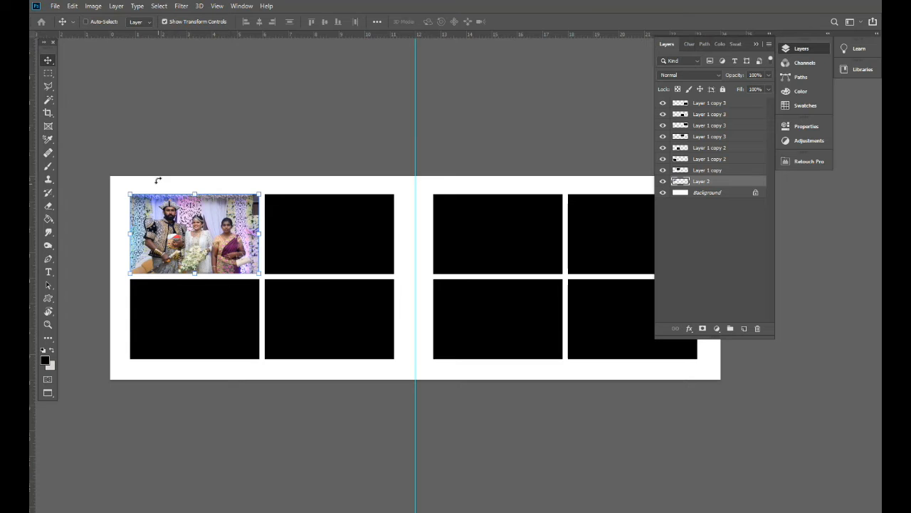
Tile the document windows, then show the four-person family photo full screen and copy the entire image.
{"action": "left_click", "coordinate": [241, 6]}
{"action": "mouse_move", "coordinate": [249, 17]}
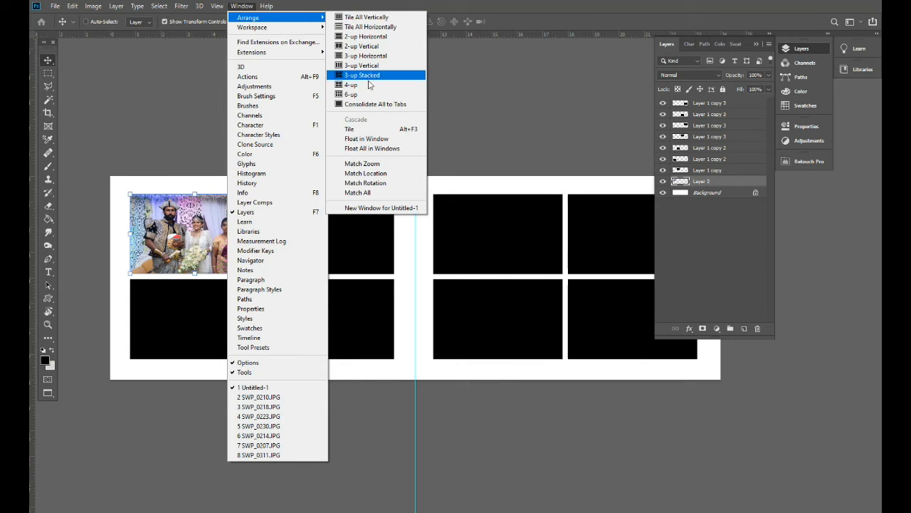
{"action": "left_click", "coordinate": [362, 132]}
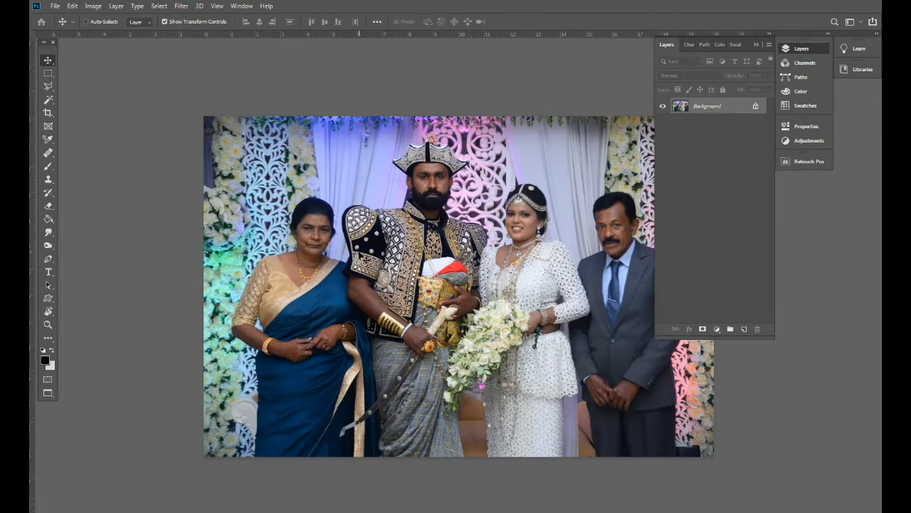
{"action": "left_click", "coordinate": [160, 6]}
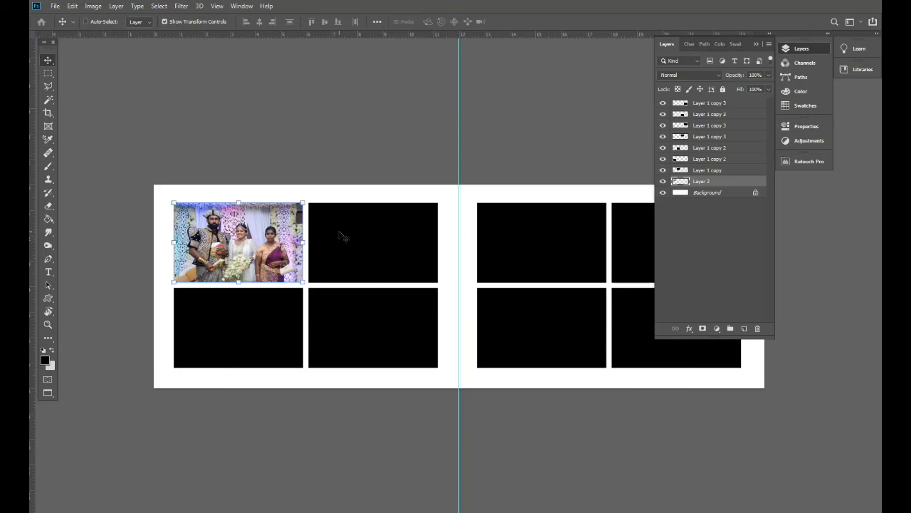
Load the upper-right frame of the left page as a selection and paste the four-person photo into it.
{"action": "left_click_drag", "start_coordinate": [350, 238], "coordinate": [354, 247]}
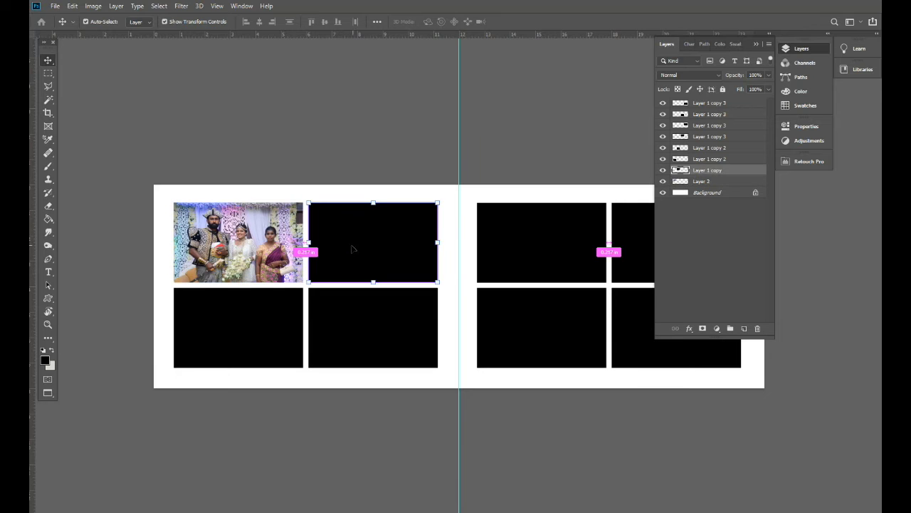
{"action": "key", "text": "alt+s"}
{"action": "key", "text": "o"}
{"action": "key", "text": "Return"}
{"action": "key", "text": "ctrl+alt+shift+v"}
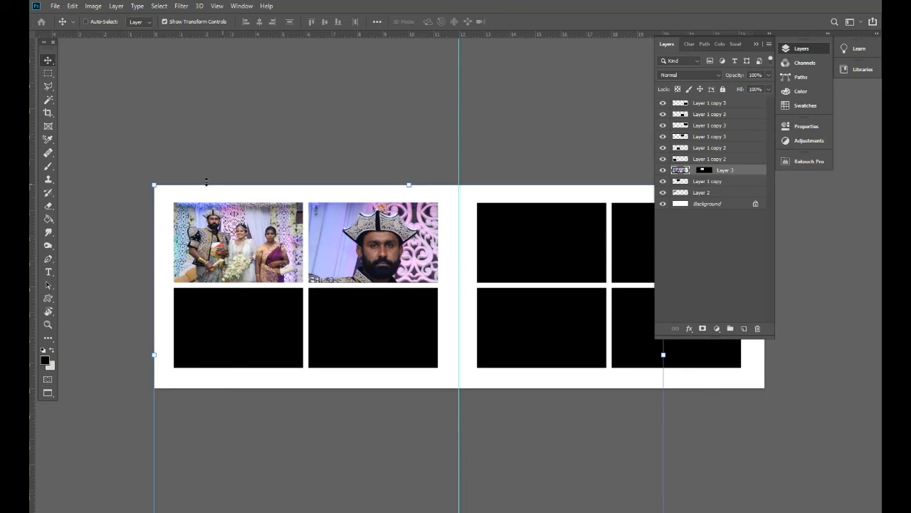
Fit the pasted photo to the frame at about 26.89% scale and -0.43° rotation, and merge it with its frame layer.
{"action": "left_click_drag", "start_coordinate": [154, 187], "coordinate": [320, 295]}
{"action": "left_click_drag", "start_coordinate": [424, 324], "coordinate": [391, 192]}
{"action": "left_click_drag", "start_coordinate": [462, 183], "coordinate": [432, 208]}
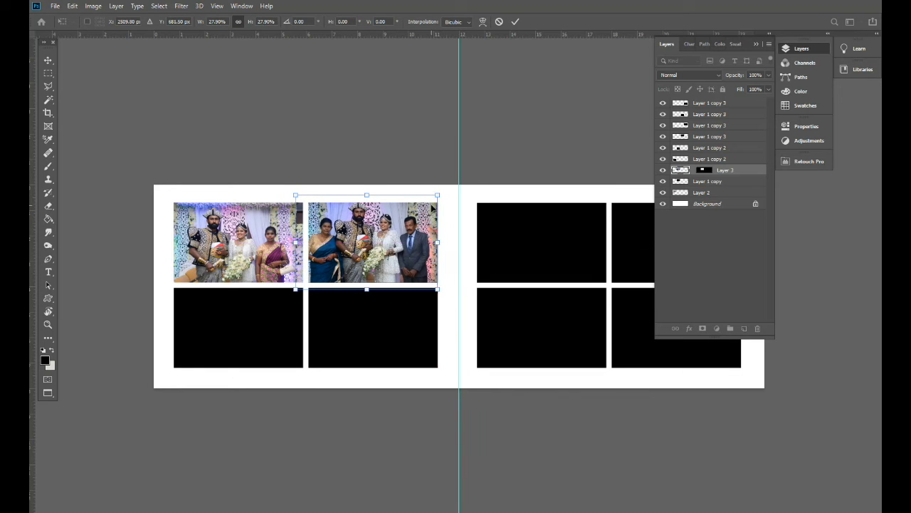
{"action": "left_click_drag", "start_coordinate": [297, 194], "coordinate": [301, 194]}
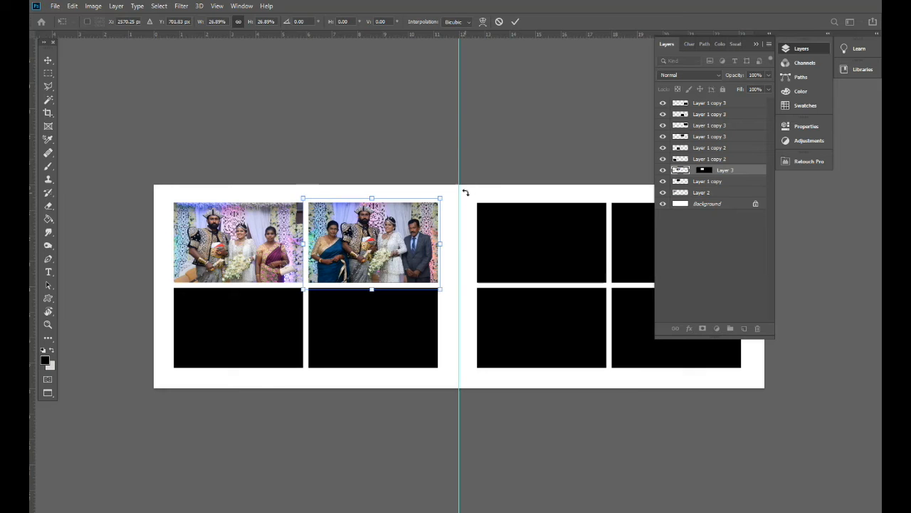
{"action": "left_click_drag", "start_coordinate": [468, 183], "coordinate": [471, 185]}
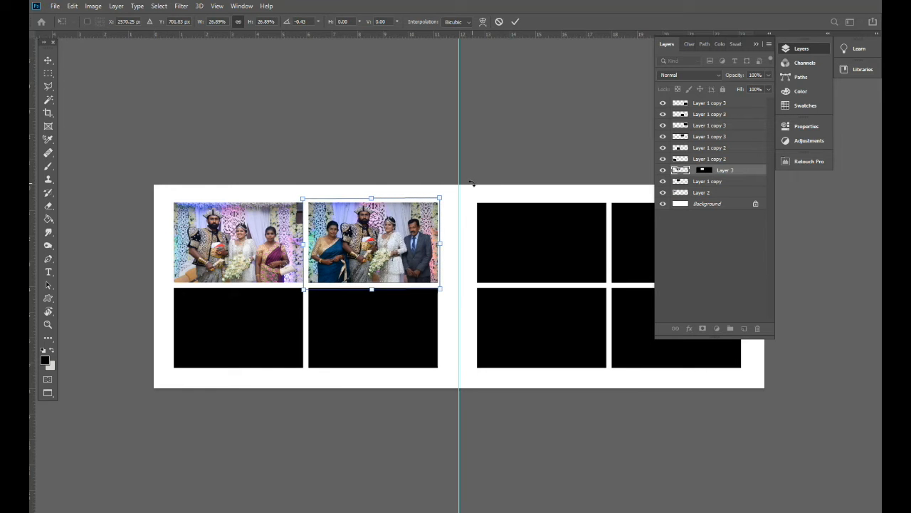
{"action": "key", "text": "Return"}
{"action": "key", "text": "ctrl+e"}
Place the six-person group photo into the lower-left frame of the left page, scaled to about 29.33%.
{"action": "left_click", "coordinate": [275, 306], "text": "ctrl"}
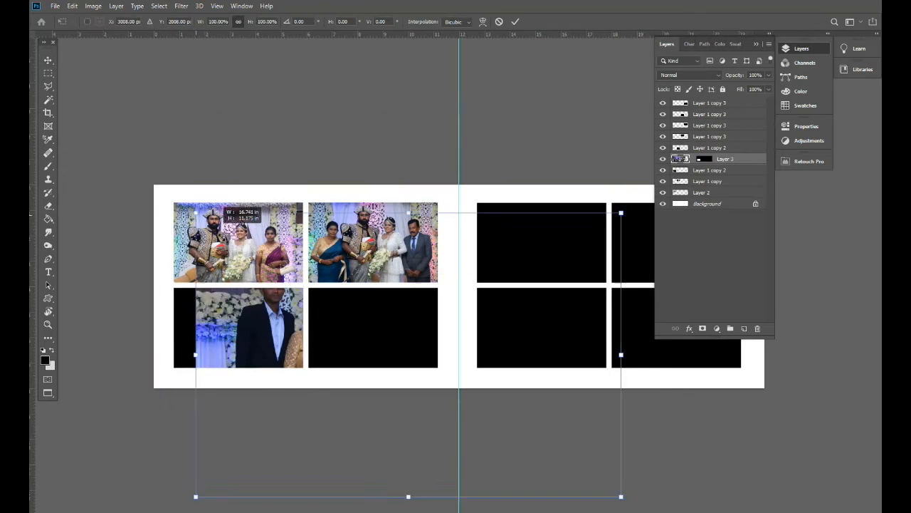
{"action": "left_click_drag", "start_coordinate": [195, 212], "coordinate": [328, 302]}
{"action": "left_click_drag", "start_coordinate": [393, 321], "coordinate": [235, 292]}
{"action": "left_click_drag", "start_coordinate": [317, 268], "coordinate": [312, 271]}
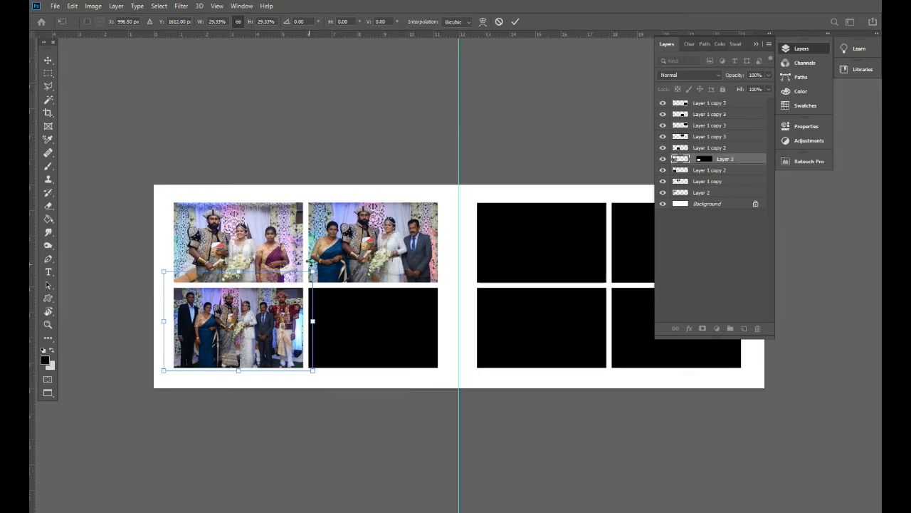
{"action": "key", "text": "Return"}
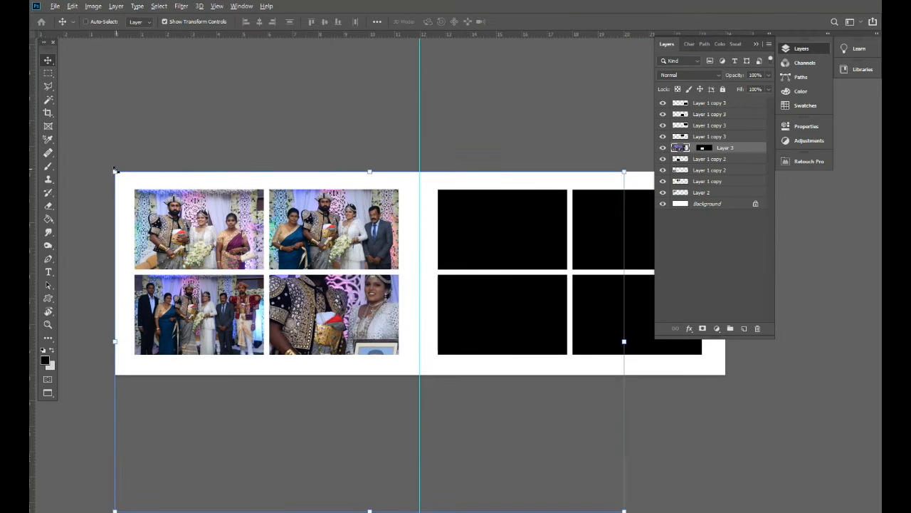
Fit the group photo in the left page's lower-right frame at about 27.80% scale and -0.24° rotation.
{"action": "left_click_drag", "start_coordinate": [115, 170], "coordinate": [445, 391]}
{"action": "left_click_drag", "start_coordinate": [549, 413], "coordinate": [373, 257]}
{"action": "left_click_drag", "start_coordinate": [448, 236], "coordinate": [417, 255]}
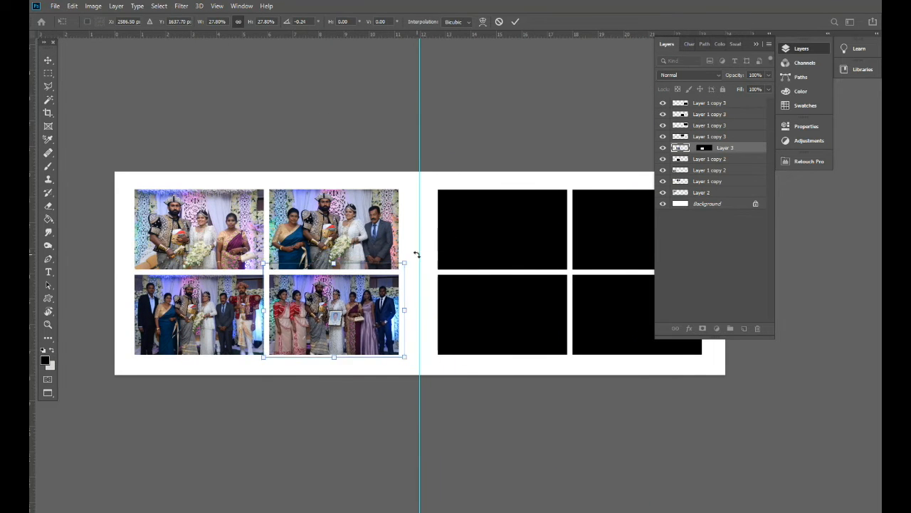
{"action": "key", "text": "Return"}
Load the upper-left frame of the right page as a selection and paste the next wedding photo into it.
{"action": "key", "text": "ctrl+Tab"}
{"action": "left_click", "coordinate": [358, 221]}
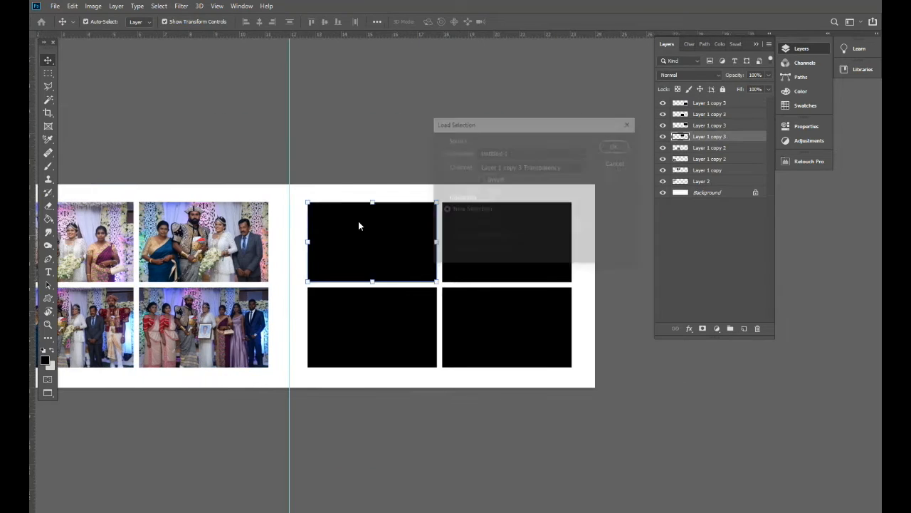
{"action": "key", "text": "ctrl+alt+shift+v"}
Scale and position the photo with the woman in the red sari in its frame and merge it with the frame layer.
{"action": "left_click_drag", "start_coordinate": [570, 179], "coordinate": [421, 285]}
{"action": "left_click_drag", "start_coordinate": [356, 335], "coordinate": [396, 232]}
{"action": "mouse_move", "coordinate": [458, 184]}
{"action": "left_mouse_down"}
{"action": "mouse_move", "coordinate": [432, 199]}
{"action": "mouse_move", "coordinate": [462, 187]}
{"action": "left_mouse_up"}
{"action": "key", "text": "Return"}
{"action": "key", "text": "ctrl+e"}
Paste the next group photo into the upper-right frame of the right page and scale it to fill the frame.
{"action": "left_click_drag", "start_coordinate": [505, 229], "coordinate": [391, 230]}
{"action": "left_click", "coordinate": [358, 230]}
{"action": "key", "text": "ctrl+alt+shift+v"}
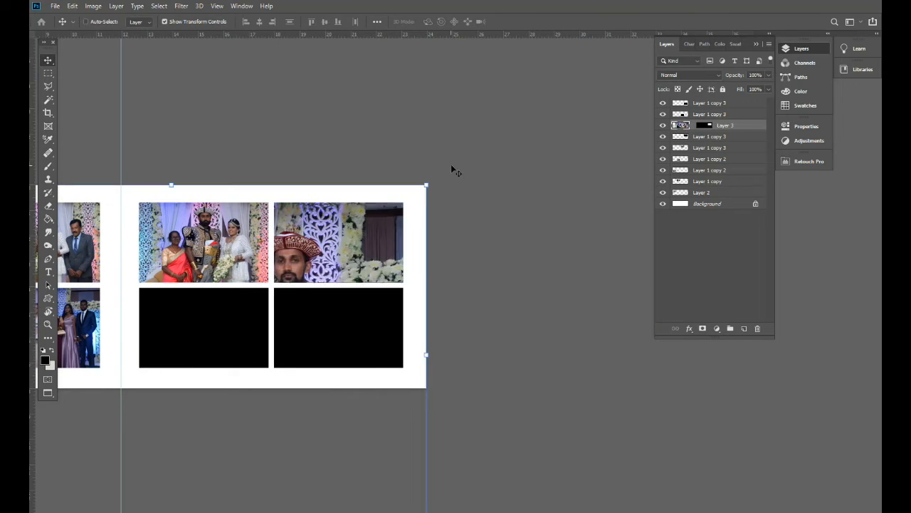
{"action": "left_click_drag", "start_coordinate": [427, 185], "coordinate": [280, 283]}
{"action": "left_click_drag", "start_coordinate": [213, 348], "coordinate": [365, 265]}
{"action": "left_click_drag", "start_coordinate": [433, 200], "coordinate": [420, 196]}
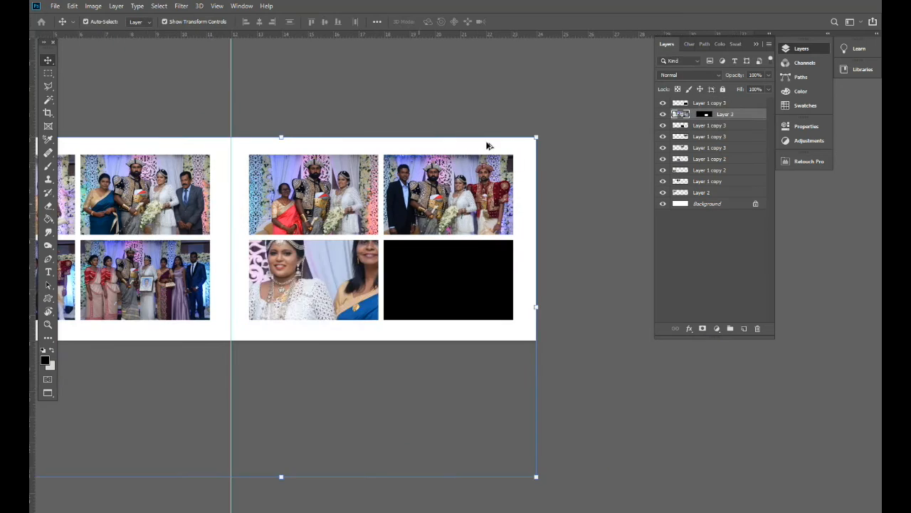
Scale and position the last two group photos to fill the lower-left and lower-right frames of the right page.
{"action": "left_click_drag", "start_coordinate": [484, 143], "coordinate": [389, 285]}
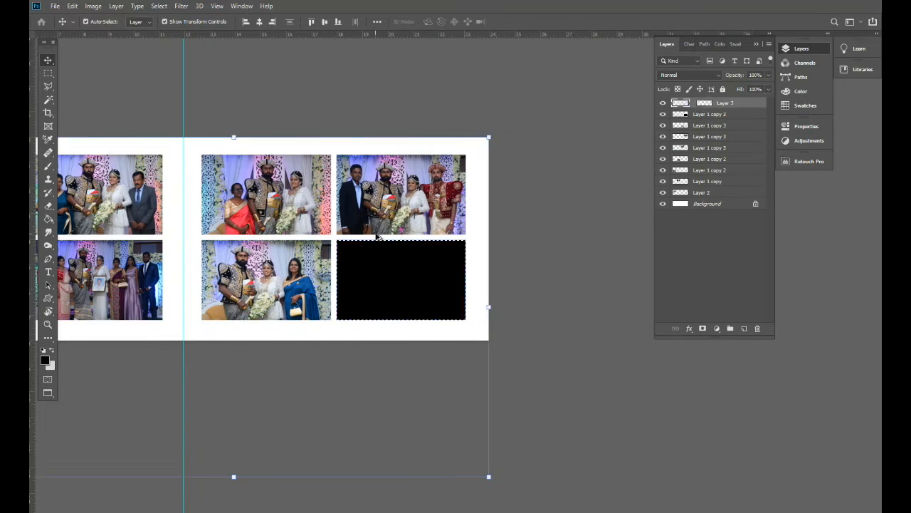
{"action": "left_click_drag", "start_coordinate": [490, 476], "coordinate": [330, 366]}
{"action": "left_click_drag", "start_coordinate": [233, 304], "coordinate": [407, 277]}
{"action": "left_click_drag", "start_coordinate": [522, 205], "coordinate": [478, 236]}
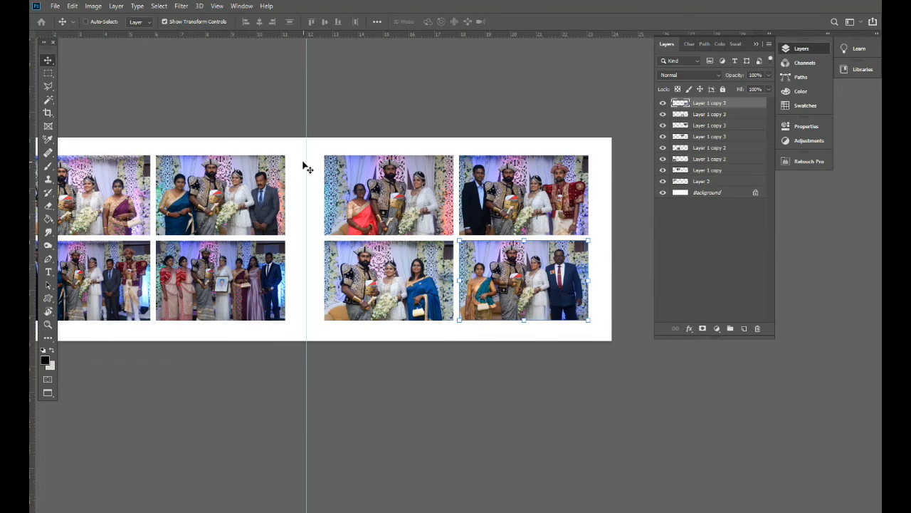
Paste a wedding photo as a new layer directly above the Background, behind the eight framed photos.
{"action": "left_click", "coordinate": [734, 194]}
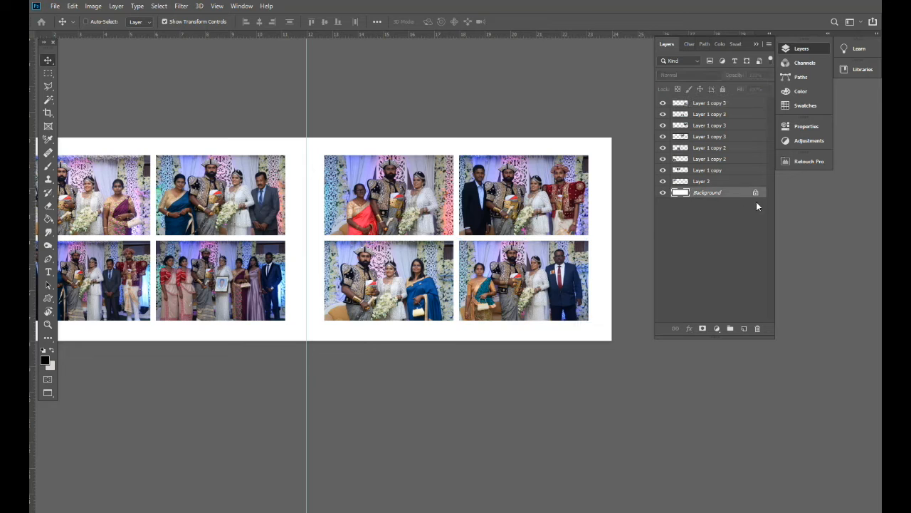
{"action": "right_click", "coordinate": [294, 183]}
{"action": "left_click", "coordinate": [308, 187]}
{"action": "key", "text": "ctrl"}
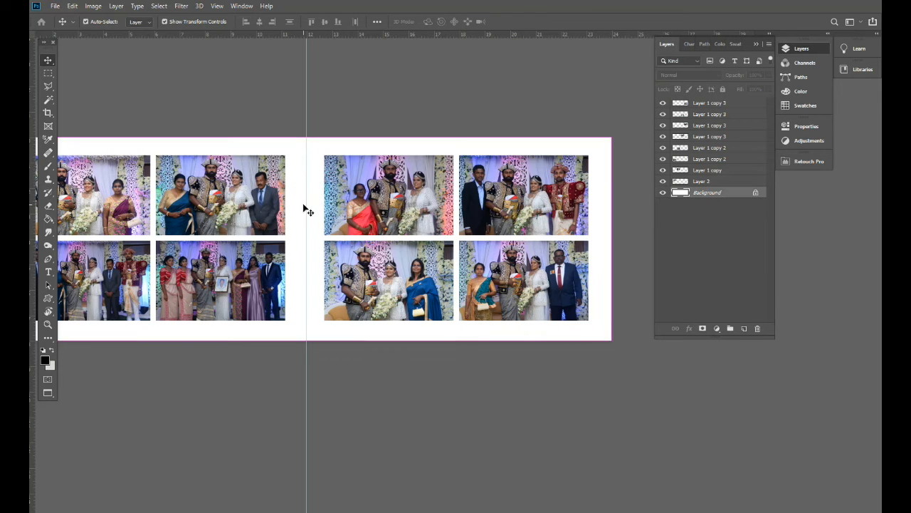
{"action": "key", "text": "ctrl+v"}
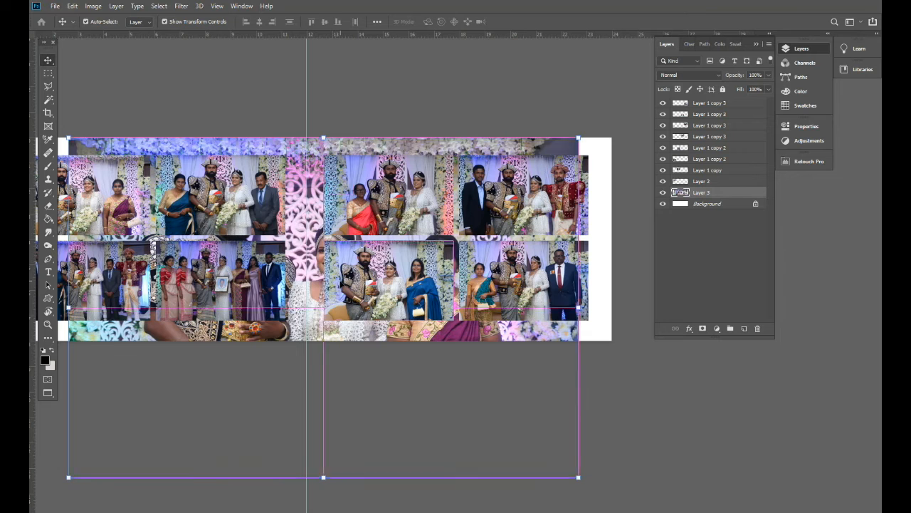
Align the background photo with the spread's upper-left corner and stretch it to cover the entire spread.
{"action": "key", "text": "ctrl+minus"}
{"action": "left_click_drag", "start_coordinate": [362, 269], "coordinate": [406, 254]}
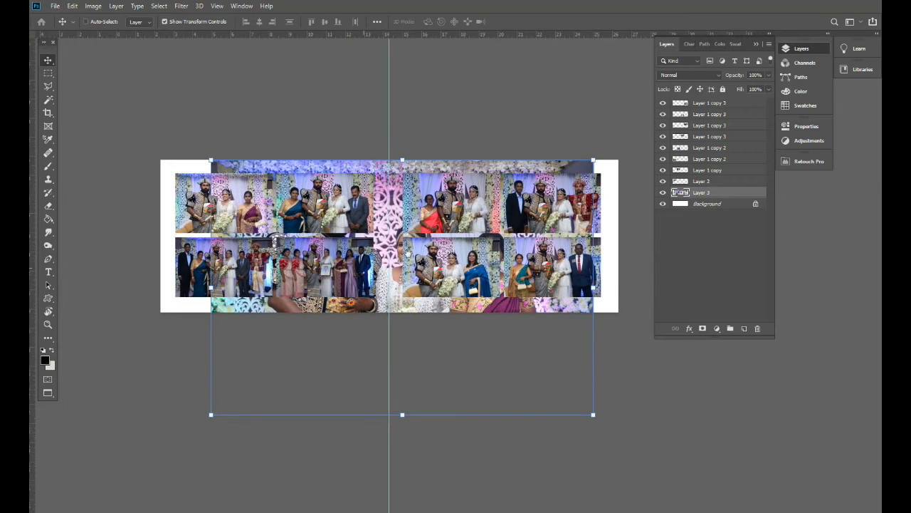
{"action": "left_click_drag", "start_coordinate": [384, 183], "coordinate": [335, 184]}
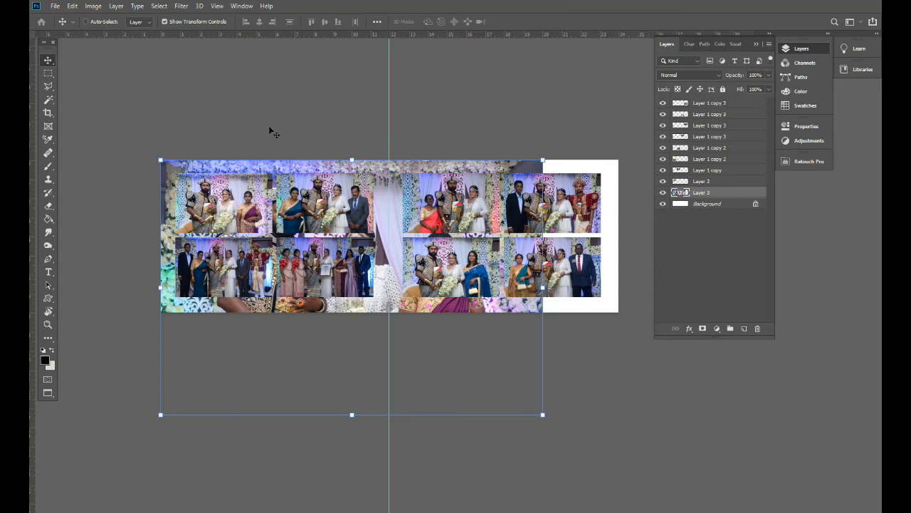
{"action": "left_click_drag", "start_coordinate": [508, 324], "coordinate": [509, 323]}
{"action": "left_click_drag", "start_coordinate": [543, 414], "coordinate": [619, 311]}
{"action": "key", "text": "Return"}
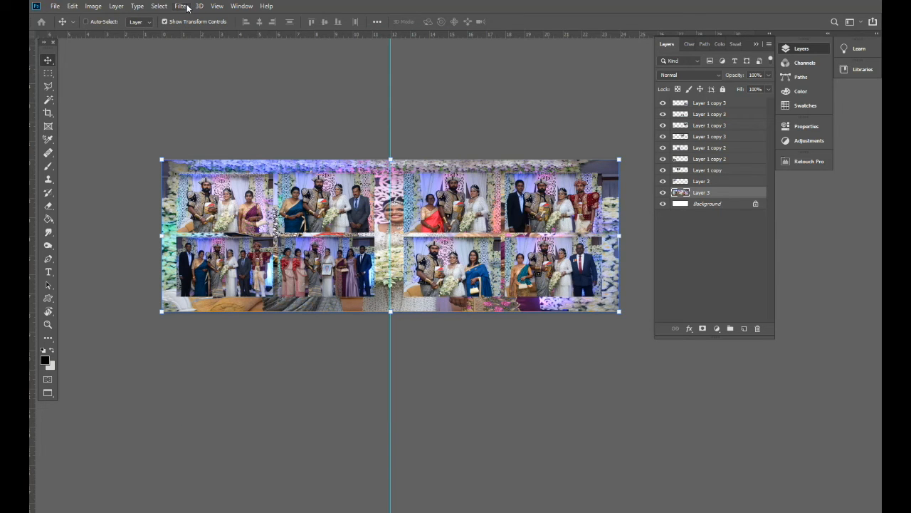
Apply a Gaussian Blur with a 150-pixel radius to the background photo layer.
{"action": "left_click", "coordinate": [187, 8]}
{"action": "mouse_move", "coordinate": [256, 121]}
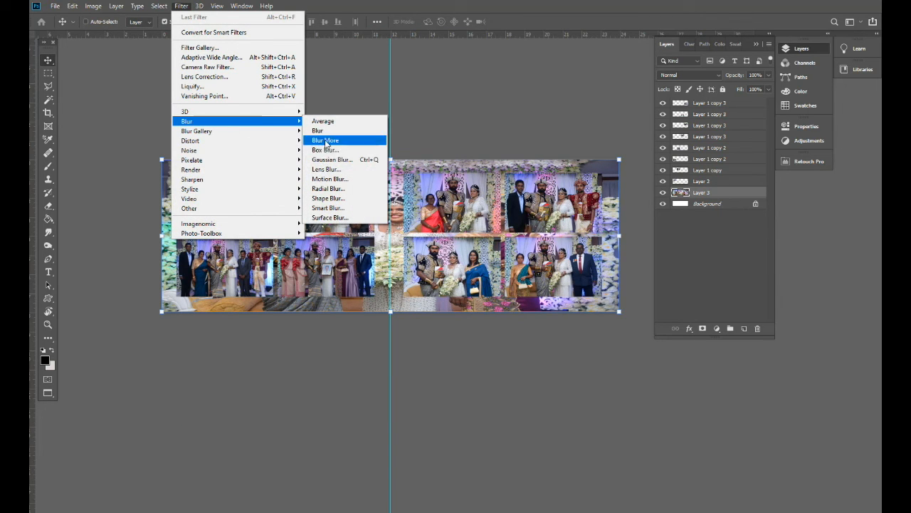
{"action": "left_click", "coordinate": [356, 165]}
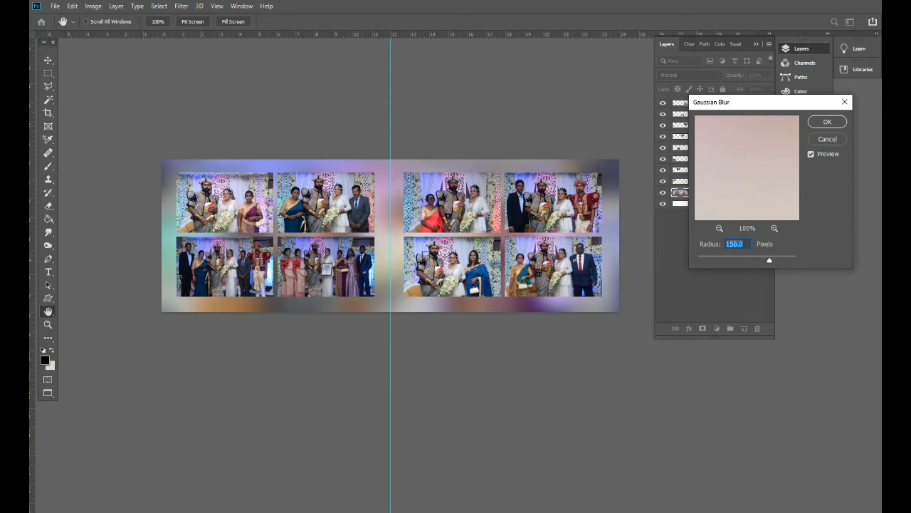
{"action": "left_click", "coordinate": [819, 122]}
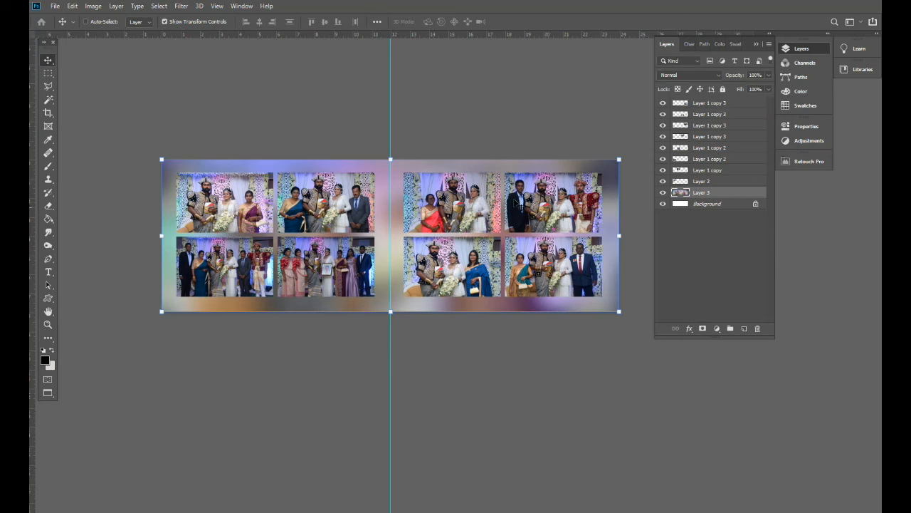
Merge the eight framed photo layers into a single layer and check it by toggling its visibility.
{"action": "left_click_drag", "start_coordinate": [493, 191], "coordinate": [408, 162]}
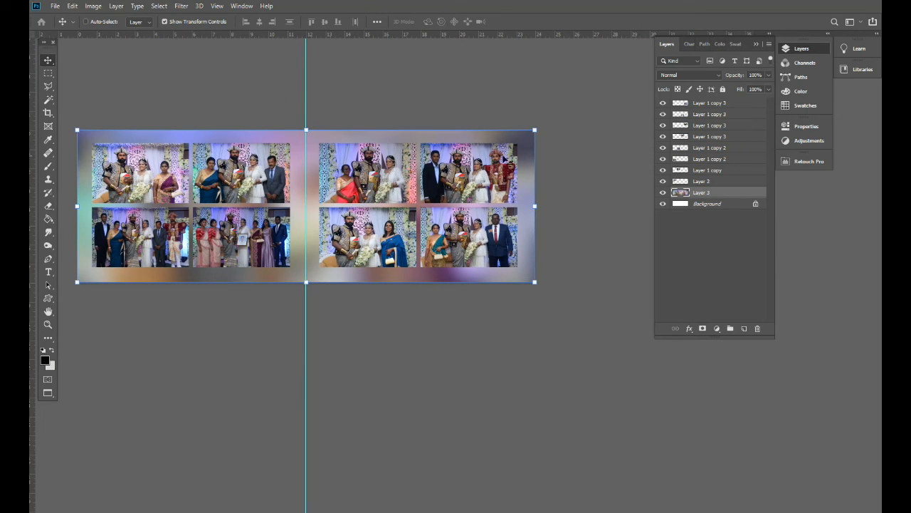
{"action": "left_click_drag", "start_coordinate": [435, 161], "coordinate": [450, 153]}
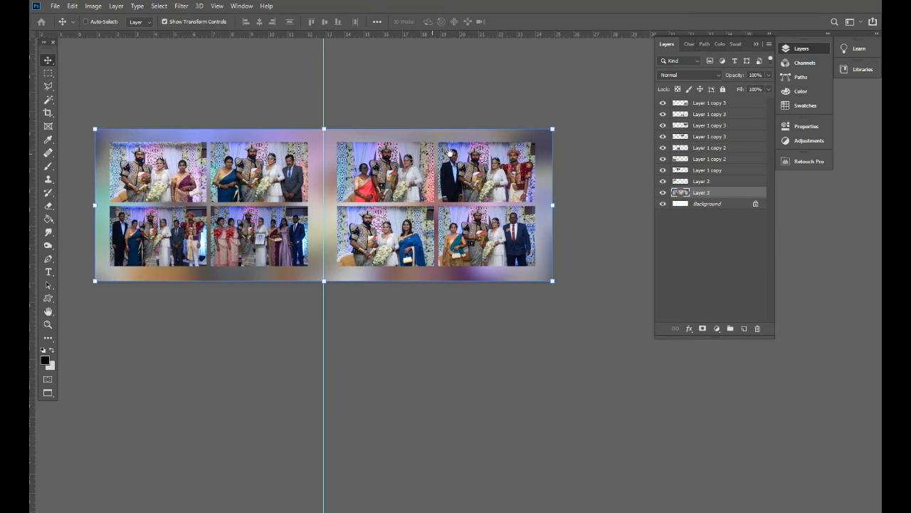
{"action": "left_click", "coordinate": [708, 104]}
{"action": "left_click", "coordinate": [716, 185], "text": "shift"}
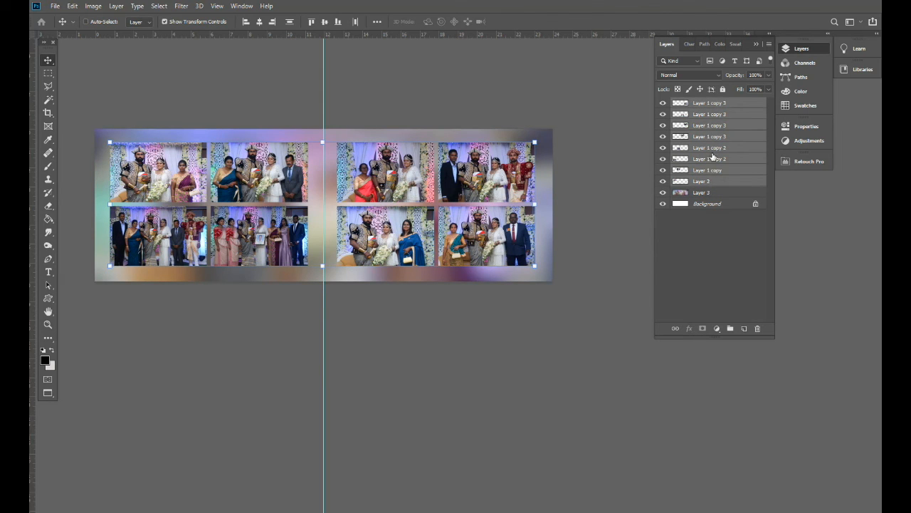
{"action": "right_click", "coordinate": [715, 157]}
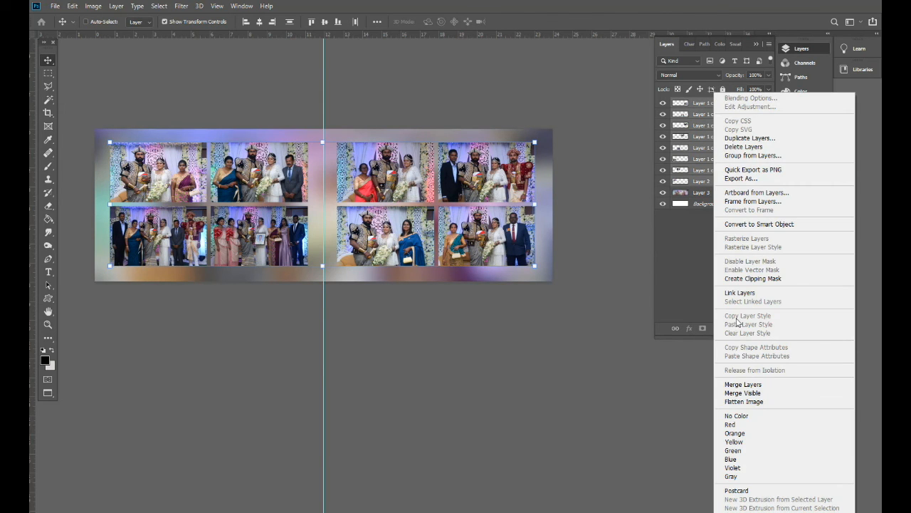
{"action": "left_click", "coordinate": [742, 384]}
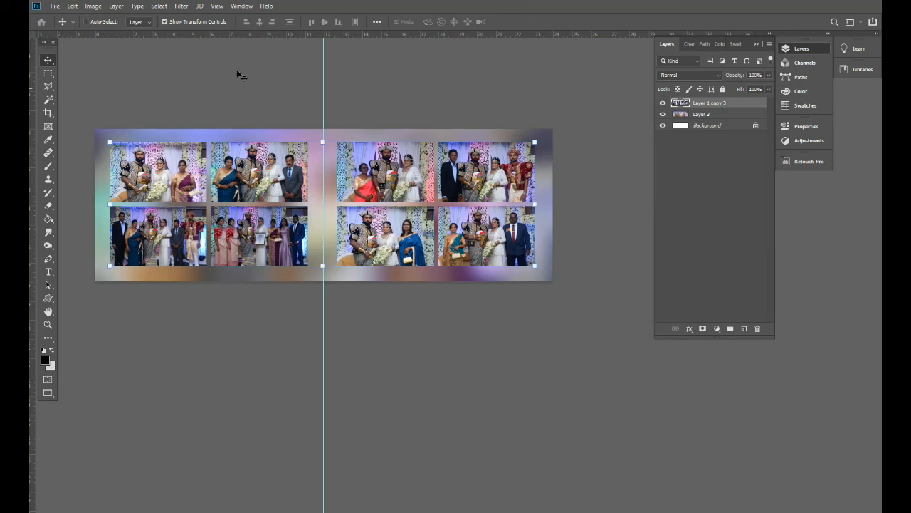
{"action": "left_click", "coordinate": [663, 104]}
{"action": "left_click", "coordinate": [663, 104]}
Add a white 2 px centered stroke at 100% opacity in Normal mode around the merged photos.
{"action": "left_click", "coordinate": [73, 6]}
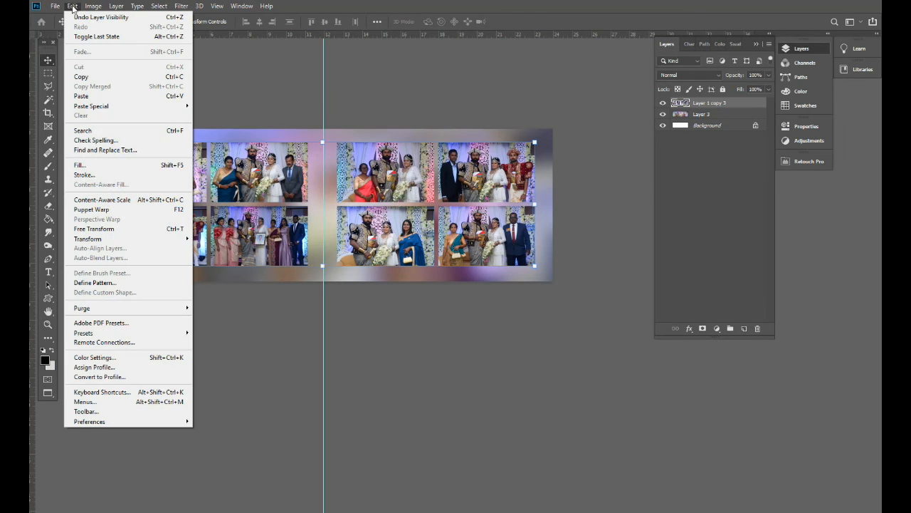
{"action": "left_click", "coordinate": [101, 178]}
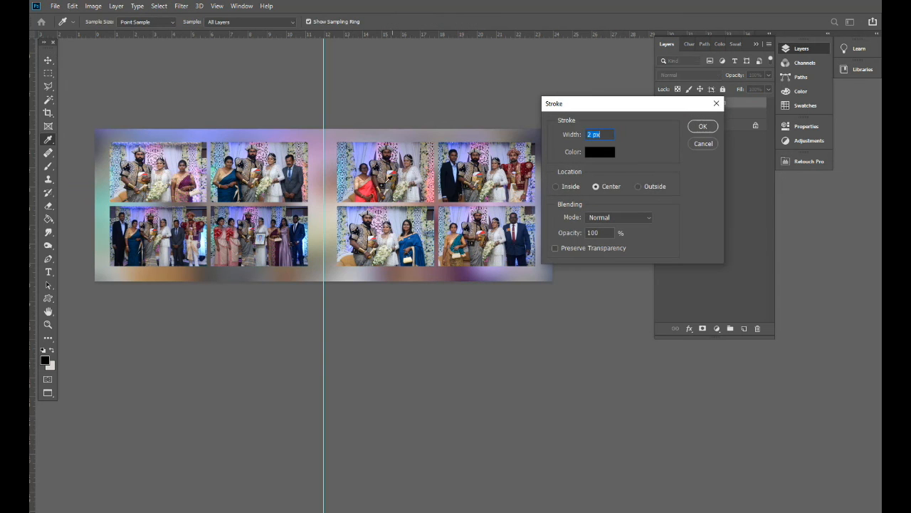
{"action": "left_click", "coordinate": [599, 152]}
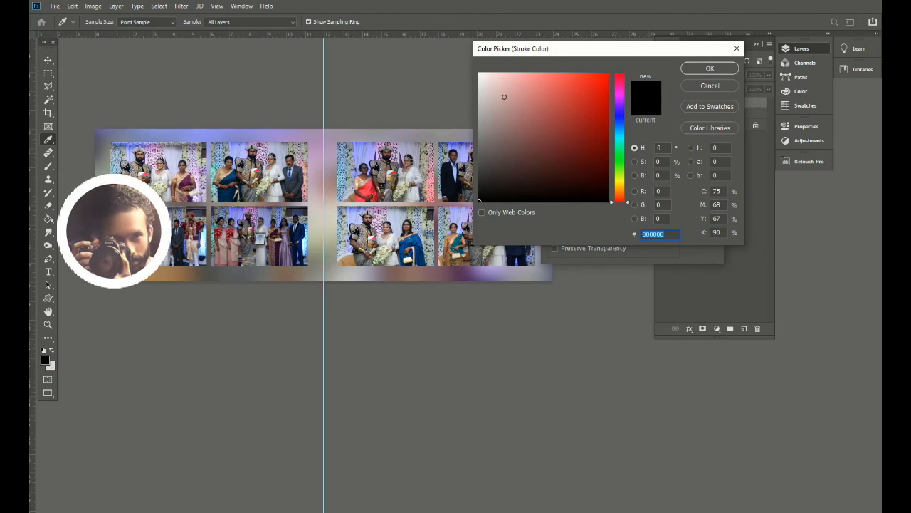
{"action": "left_click", "coordinate": [480, 74]}
{"action": "left_click", "coordinate": [695, 69]}
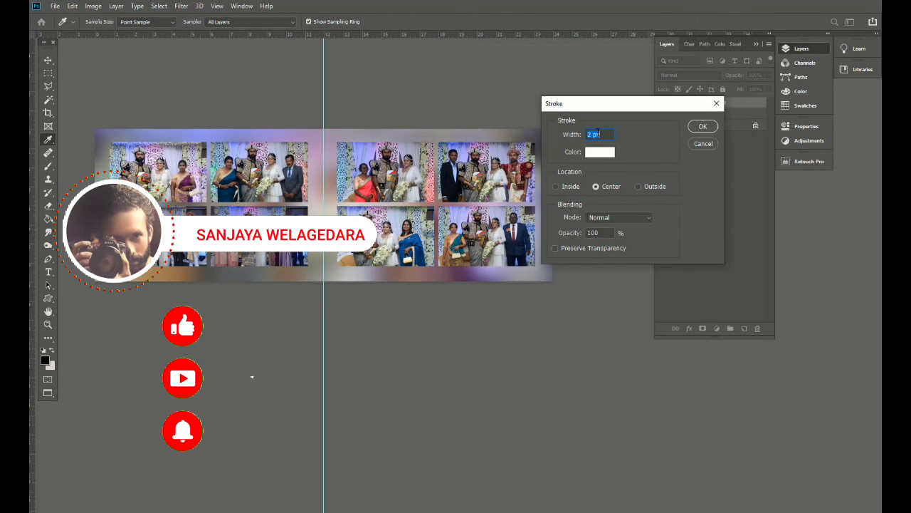
{"action": "left_click", "coordinate": [703, 128]}
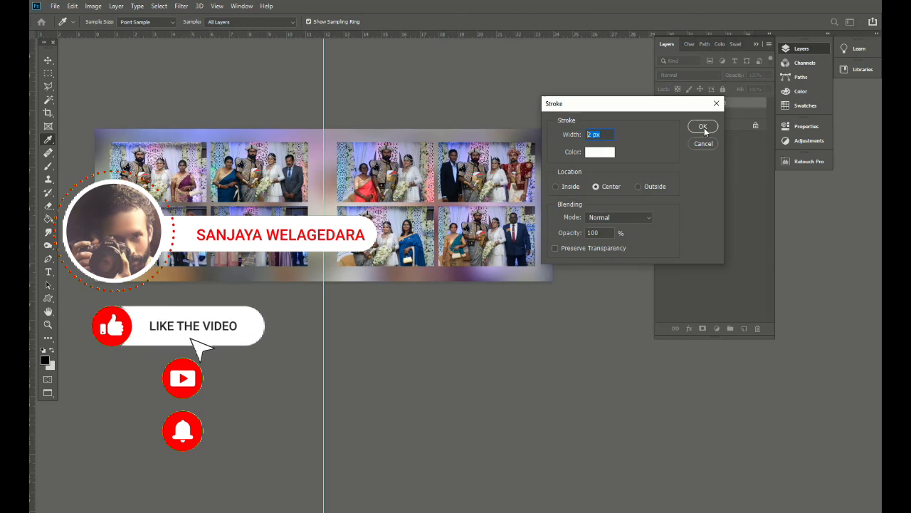
Examine the white stroke along the photo edges up close, including the gap between the lower photos of the right page.
{"action": "key", "text": "ctrl+plus"}
{"action": "key", "text": "ctrl+plus"}
{"action": "key", "text": "ctrl+plus"}
{"action": "key", "text": "ctrl+plus"}
{"action": "key", "text": "ctrl+plus"}
{"action": "key", "text": "ctrl+plus"}
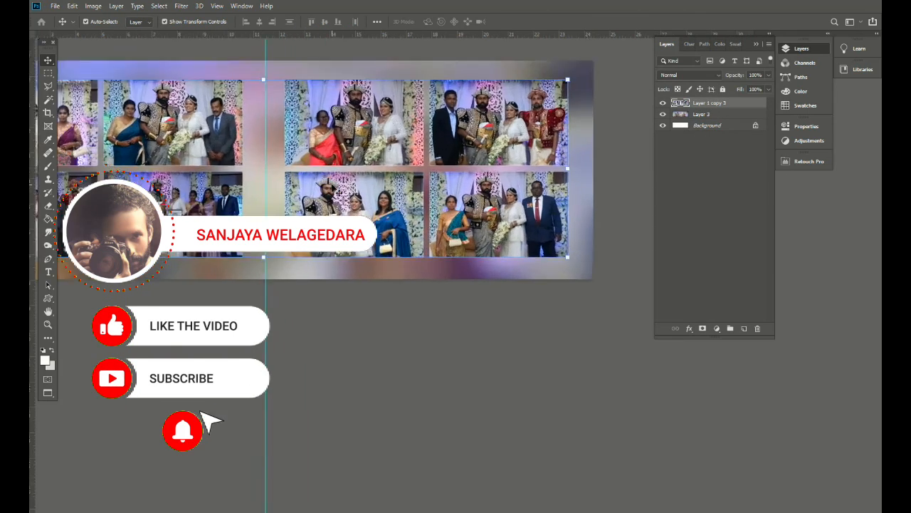
{"action": "left_click_drag", "start_coordinate": [345, 126], "coordinate": [438, 317]}
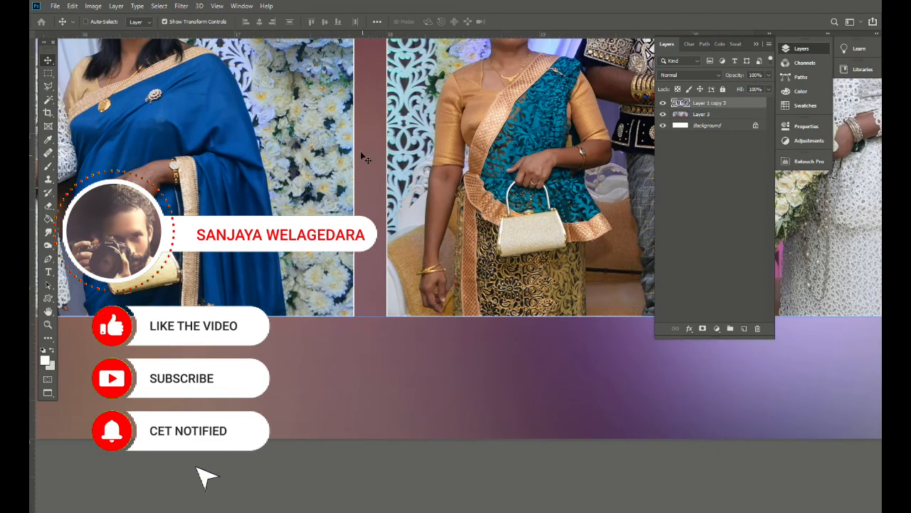
{"action": "left_click_drag", "start_coordinate": [454, 157], "coordinate": [459, 254]}
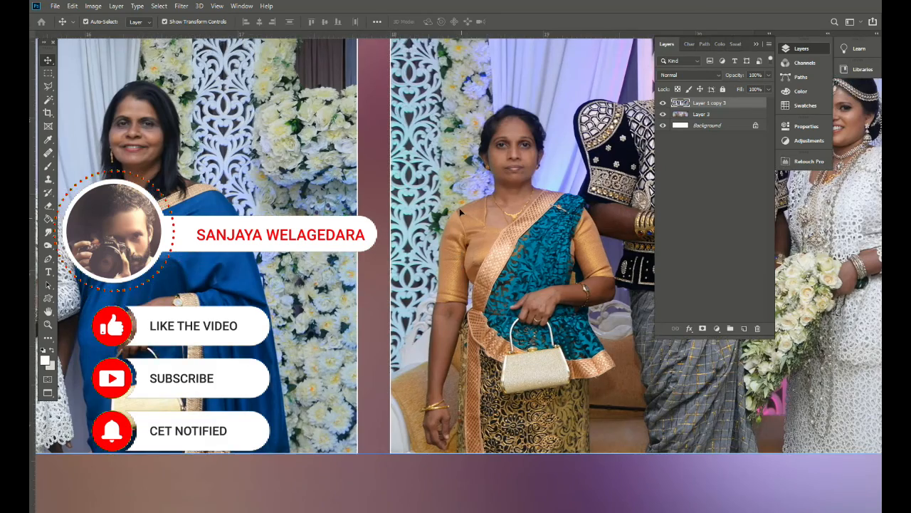
{"action": "key", "text": "ctrl+0"}
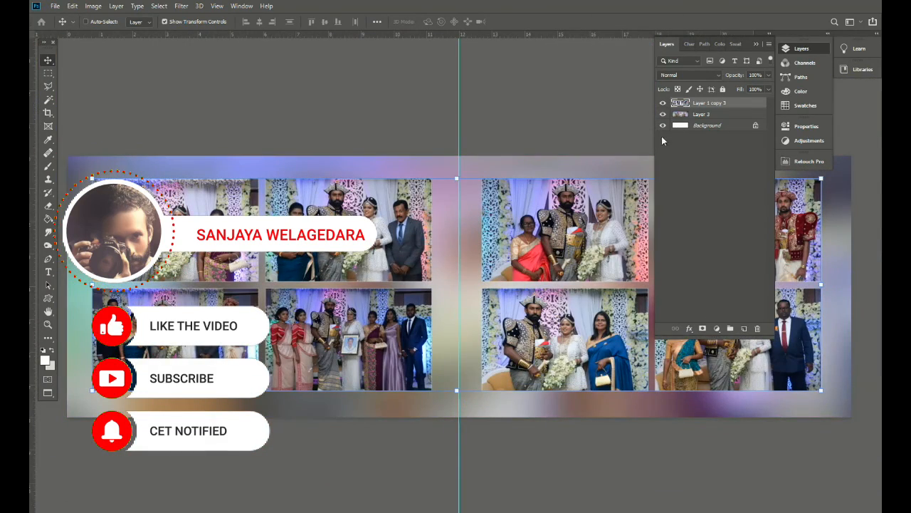